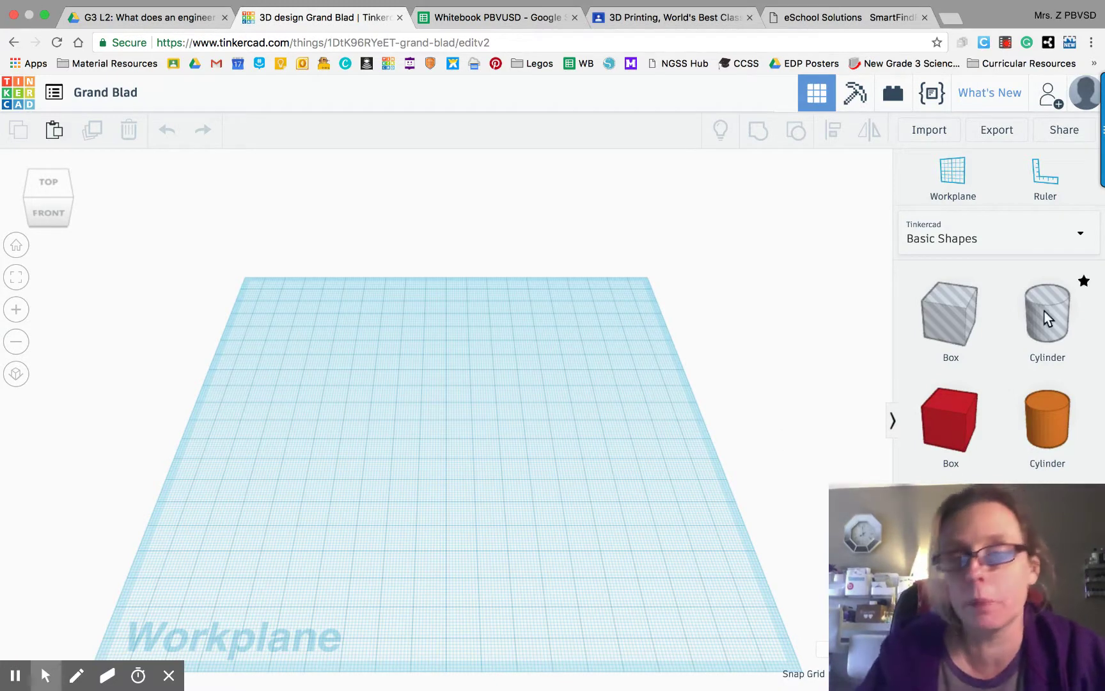
Step: Place a BoatHull1 shape from the Featured community shapes onto the middle of the workplane
left_click(1079, 237)
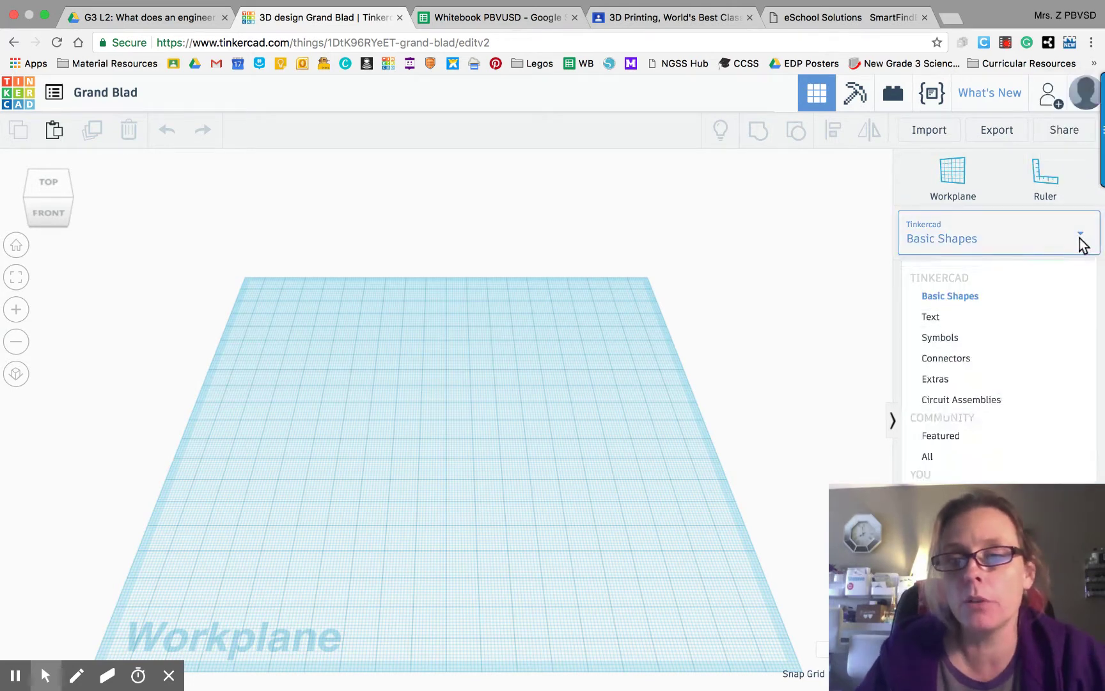
left_click(943, 435)
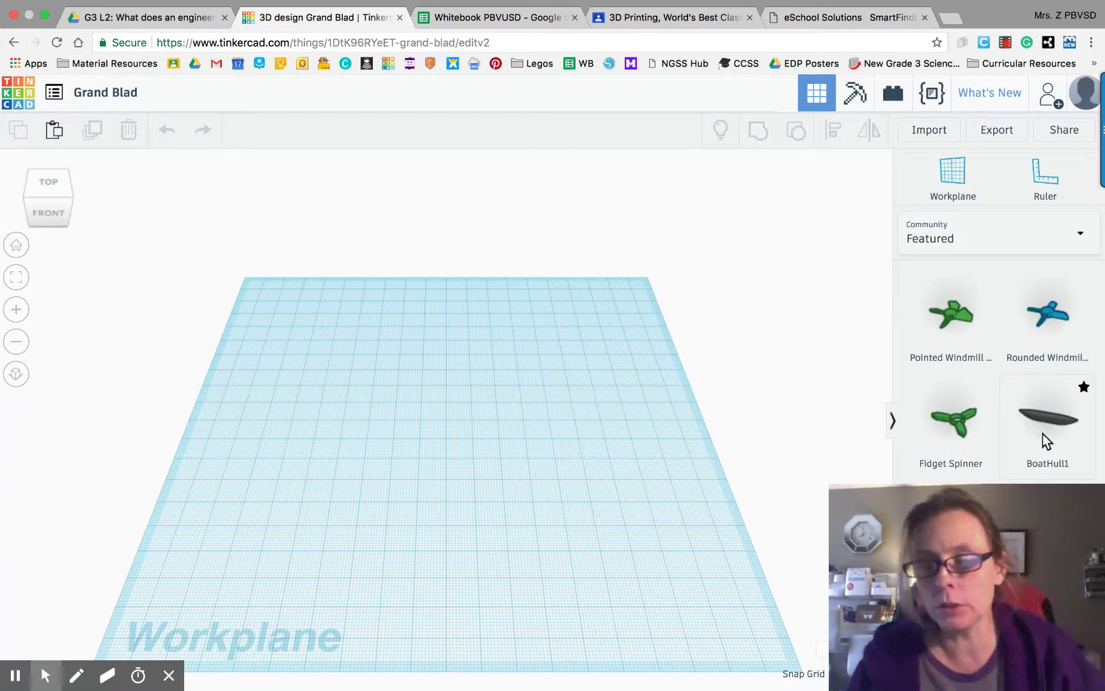
left_click(1023, 422)
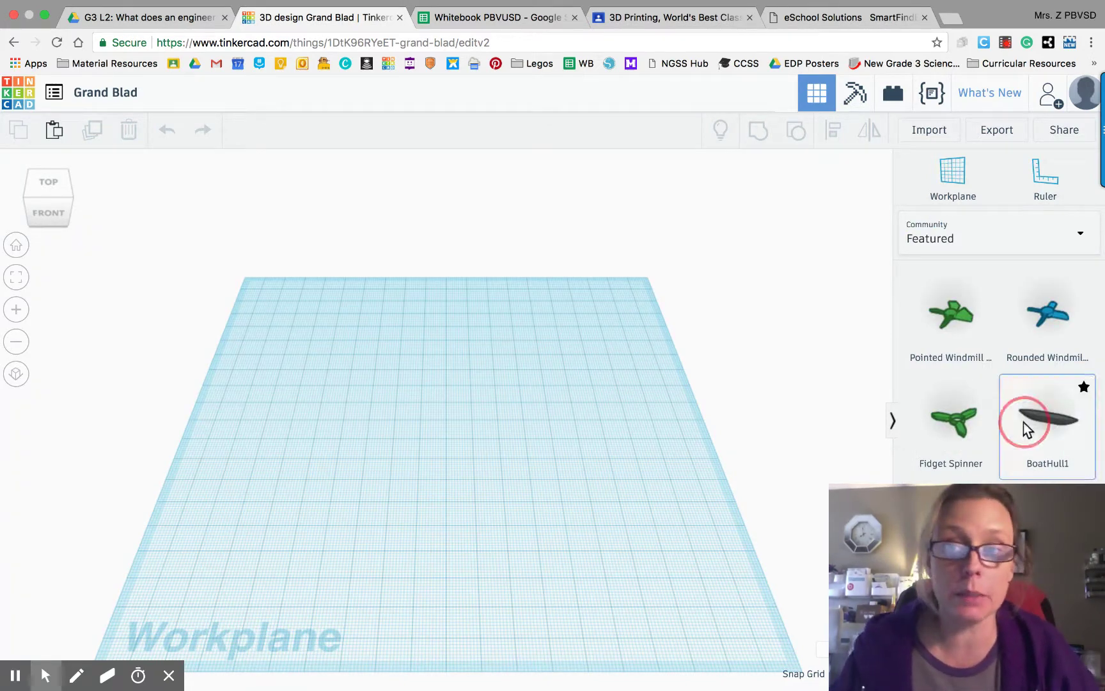
left_click_drag(1023, 422, 271, 416)
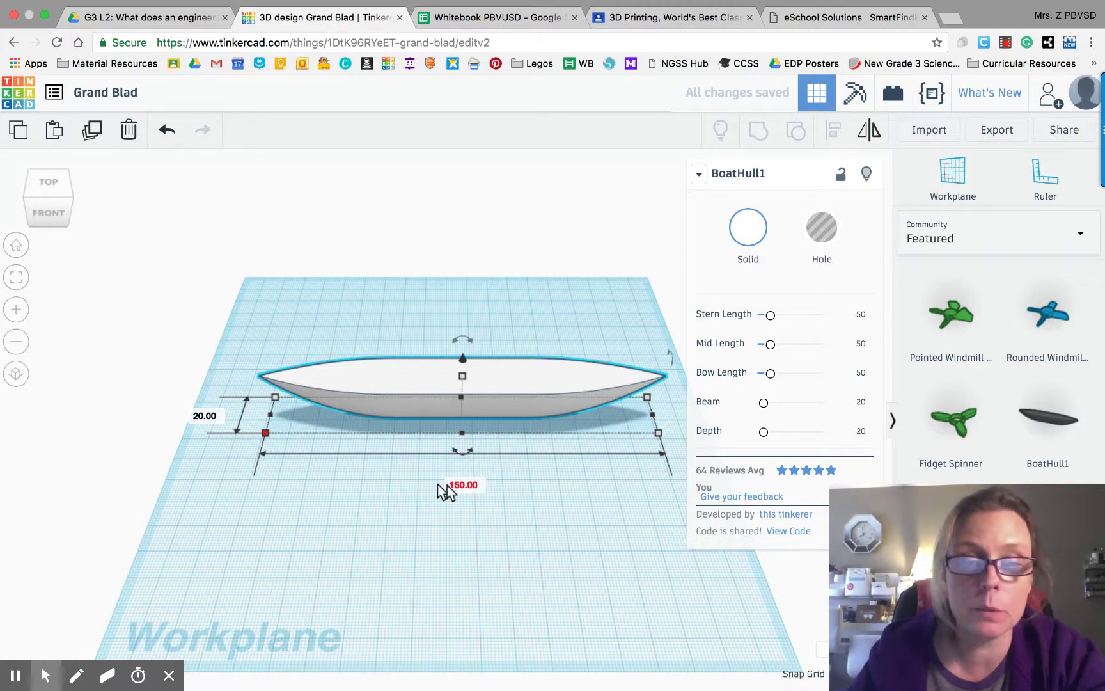
Step: Set the boat hull's width to 50 and color it solid green
left_click(200, 409)
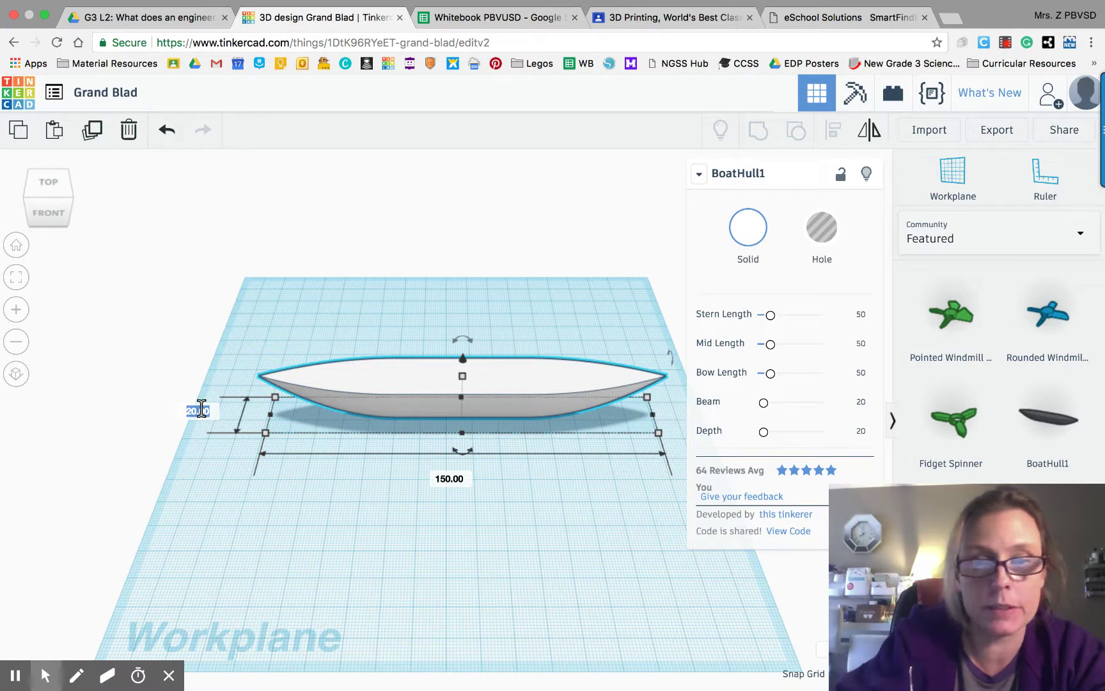
type("50")
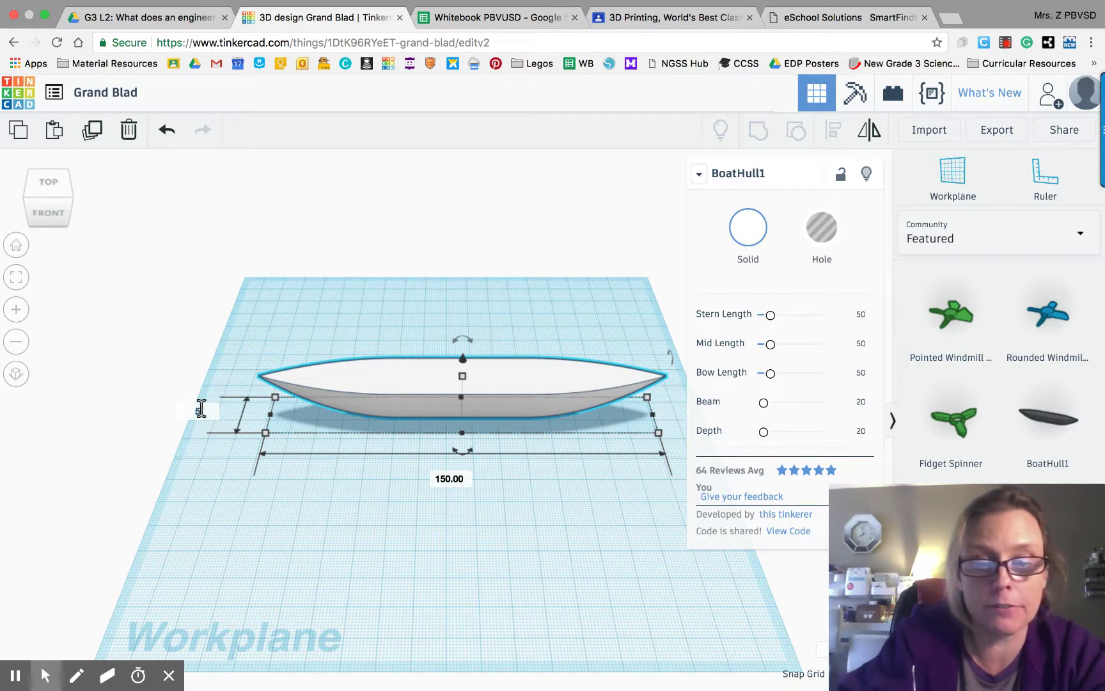
key("Return")
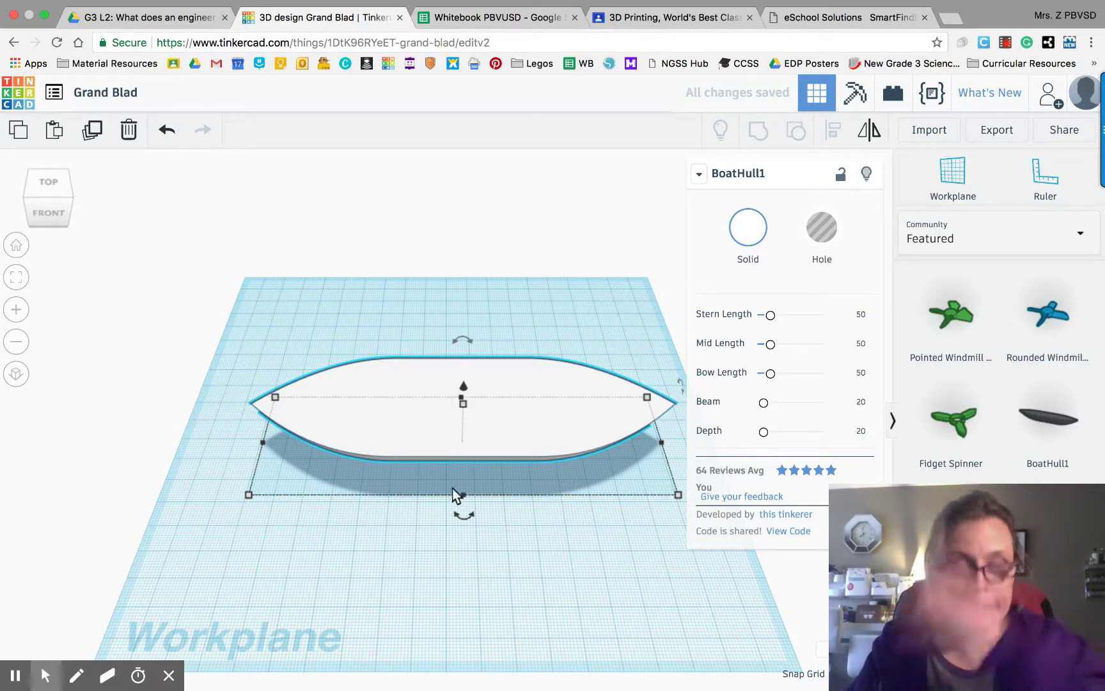
mouse_move(464, 402)
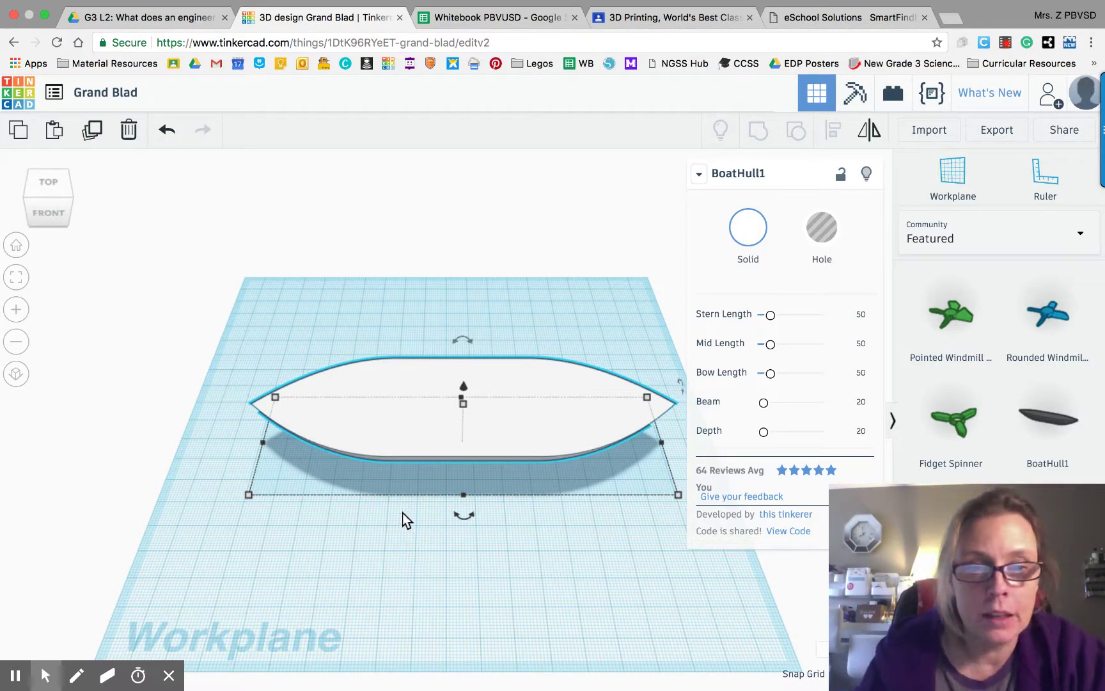
left_click(750, 232)
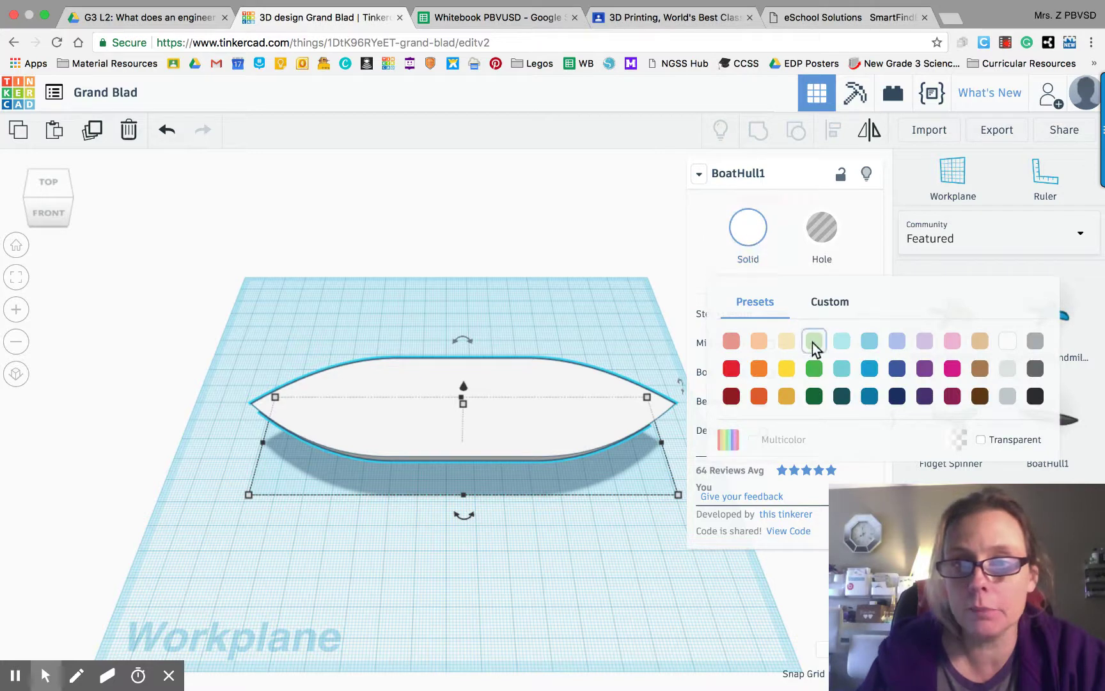
left_click(814, 369)
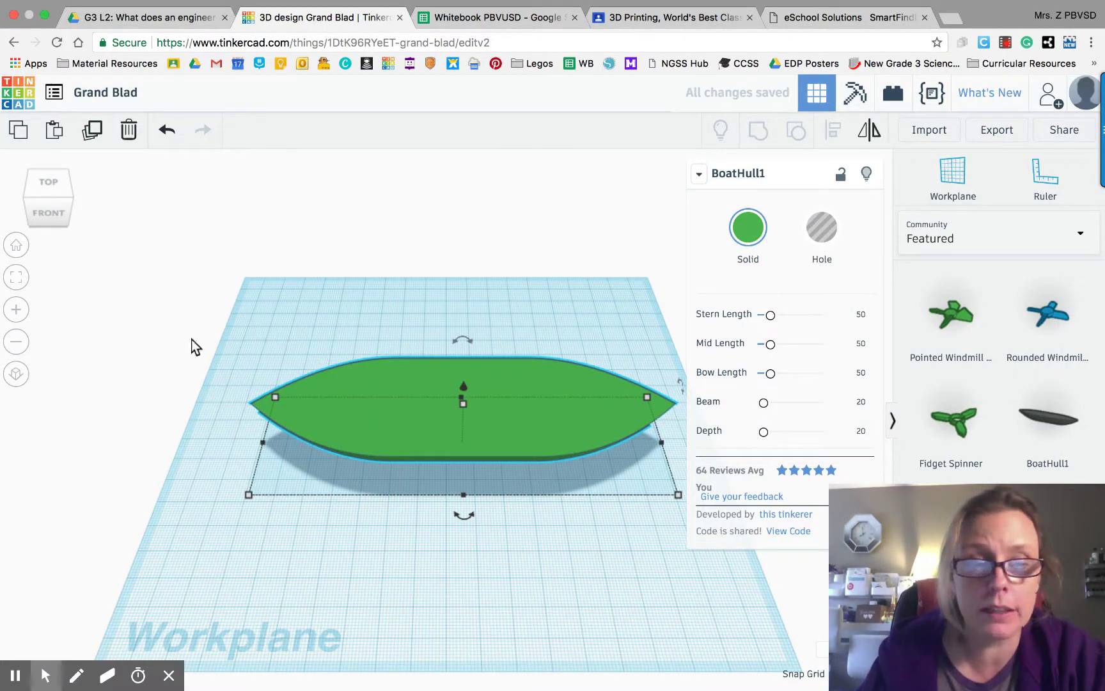
Step: Duplicate the green hull and move the copy straight back behind the original
left_click(92, 130)
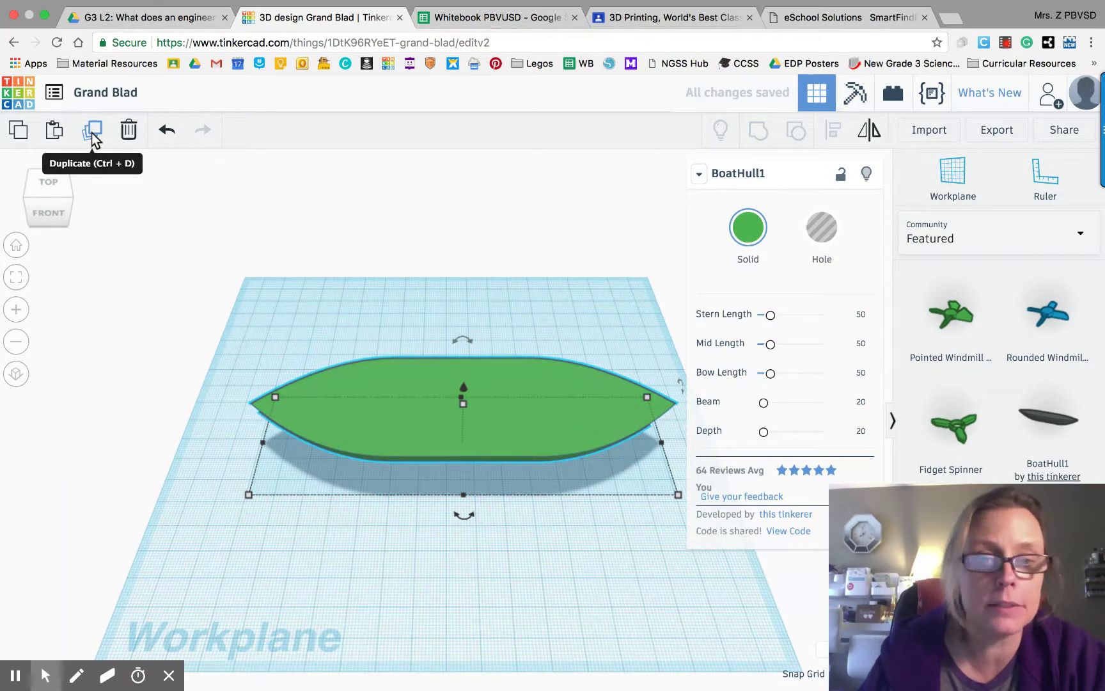
key("Up")
key("Up")
key("Up")
key("Up")
key("Up")
key("Up")
key("Up")
key("Up")
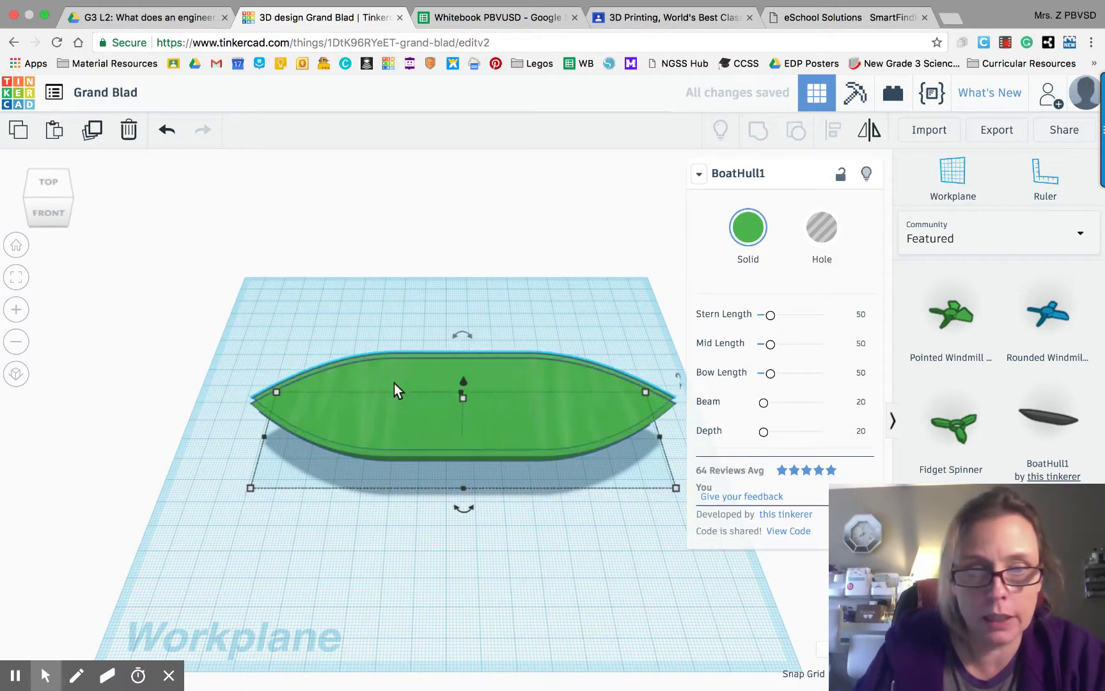
key("Up")
key("Up")
key("Up")
key("Up")
key("Up")
key("Up")
key("Up")
key("Up")
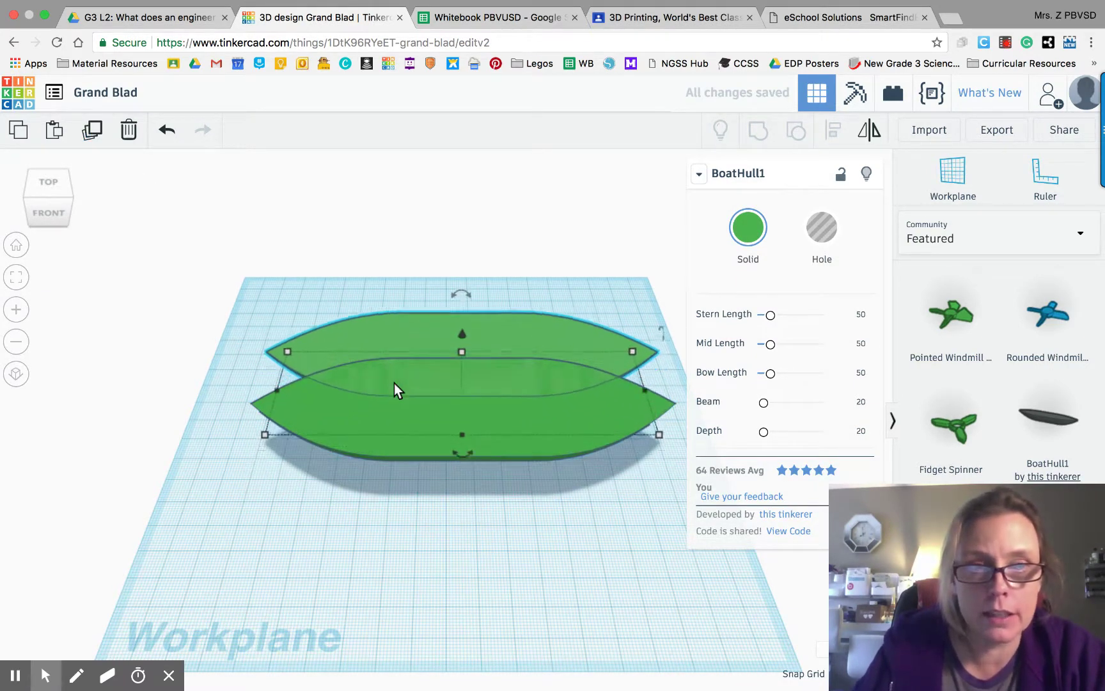
key("Up")
key("Up")
key("Up")
key("Up")
key("Up")
key("Up")
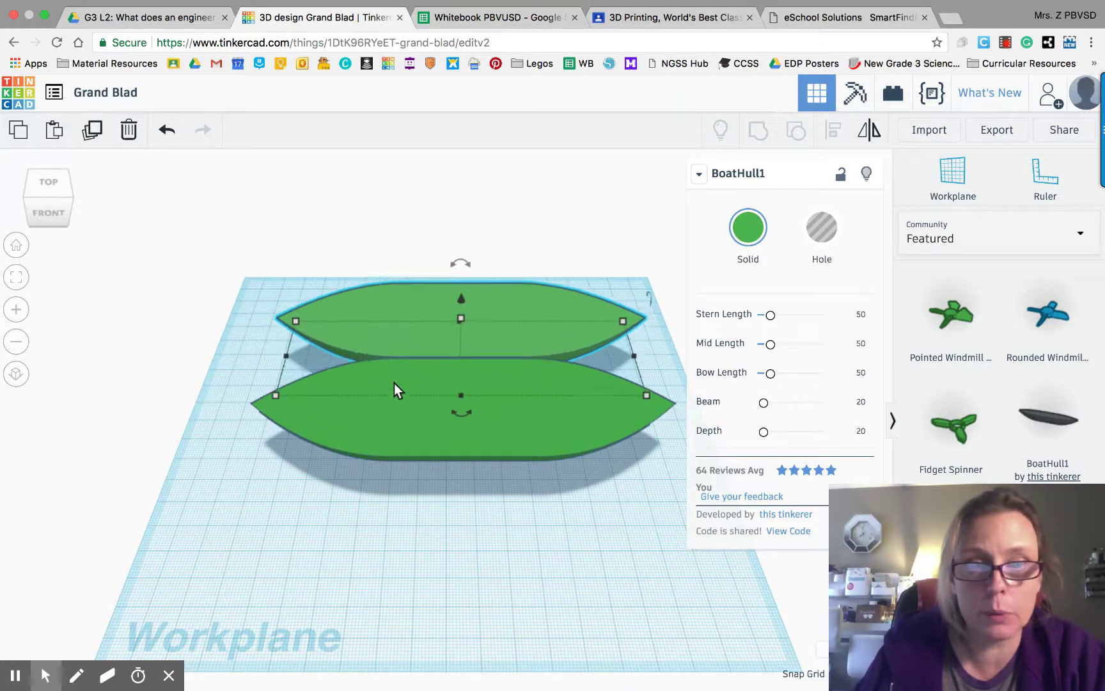
Step: Turn the duplicate hull into a hole and shift it farther back, leaving a clear gap to the green hull
left_click(820, 231)
key("Up")
key("Up")
key("Up")
key("Up")
key("Up")
key("Up")
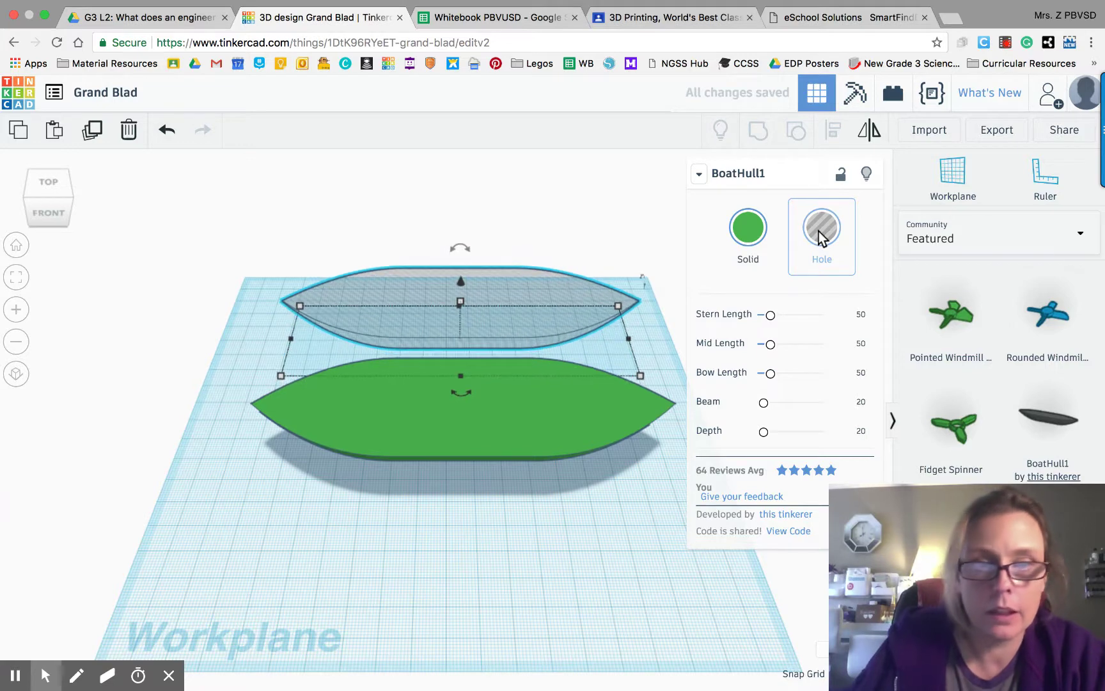
key("Up")
key("Up")
key("Up")
key("Up")
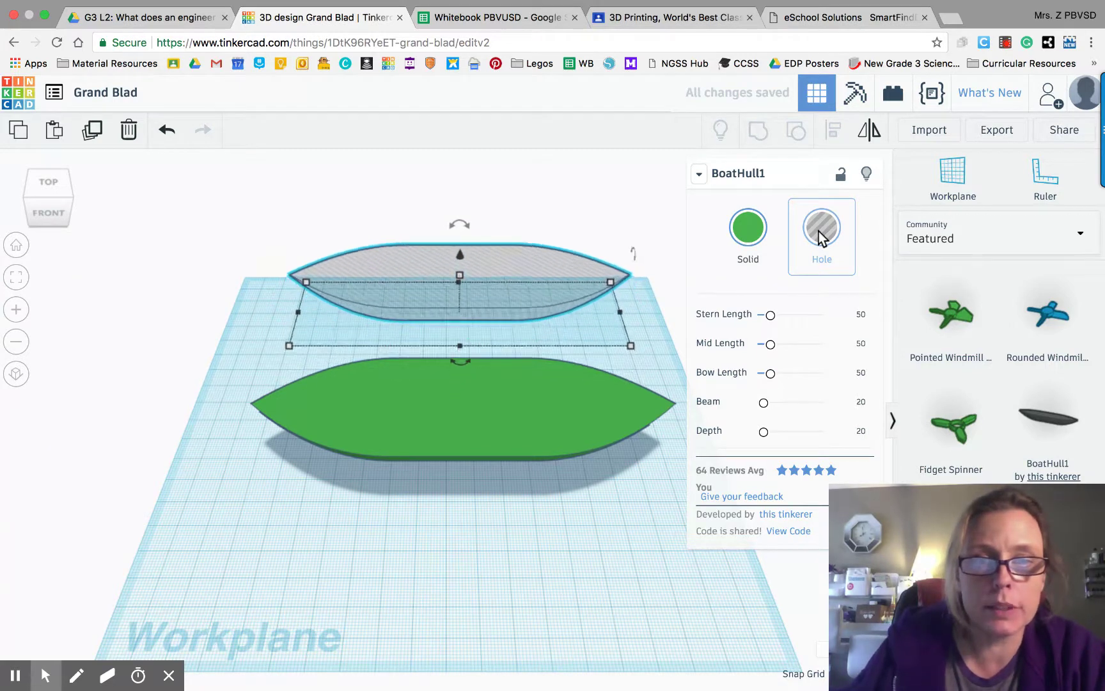
Step: Resize the hole hull to 144 long by 44 wide and raise it 3.00 above the workplane
left_click(289, 342)
left_click(383, 296)
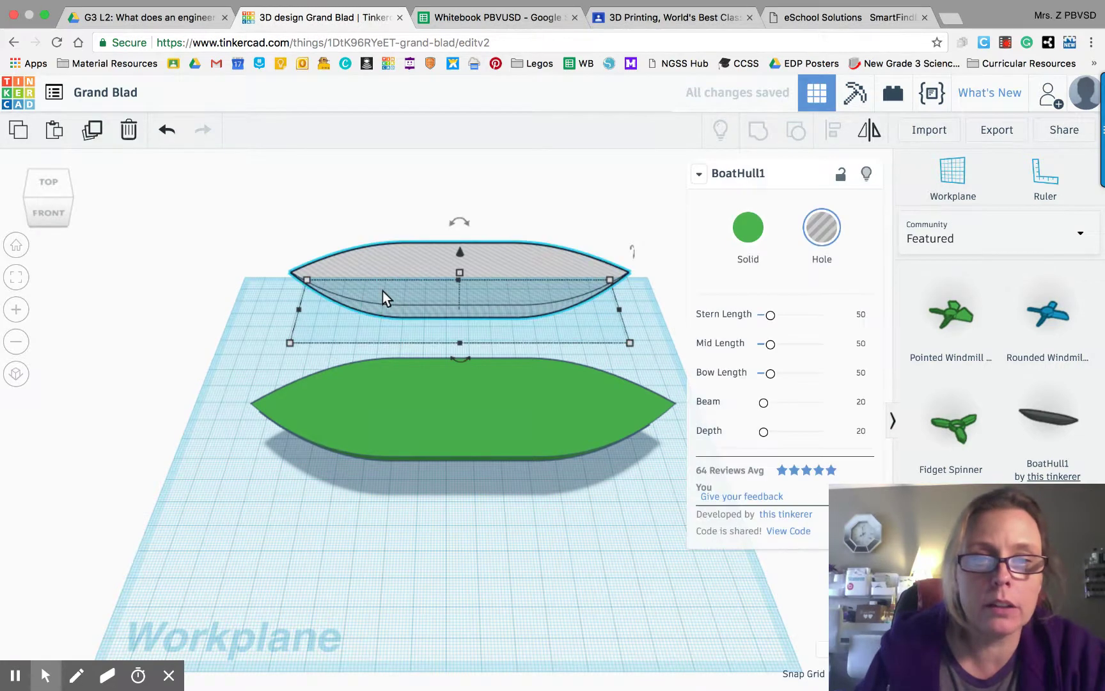
mouse_move(289, 343)
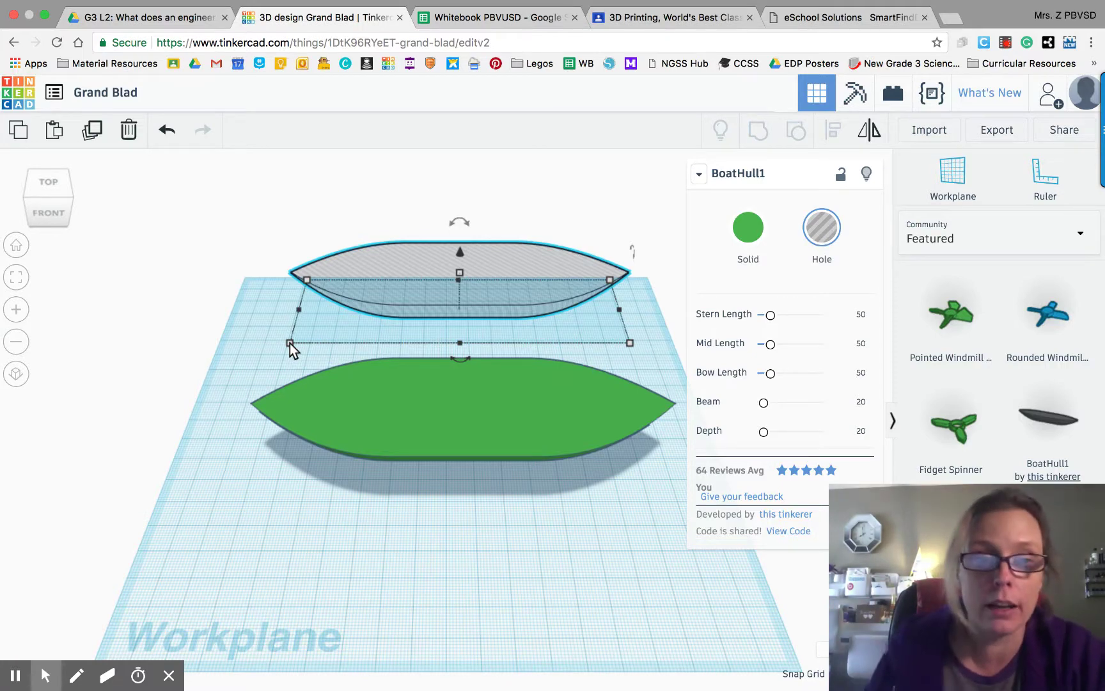
left_click(235, 313)
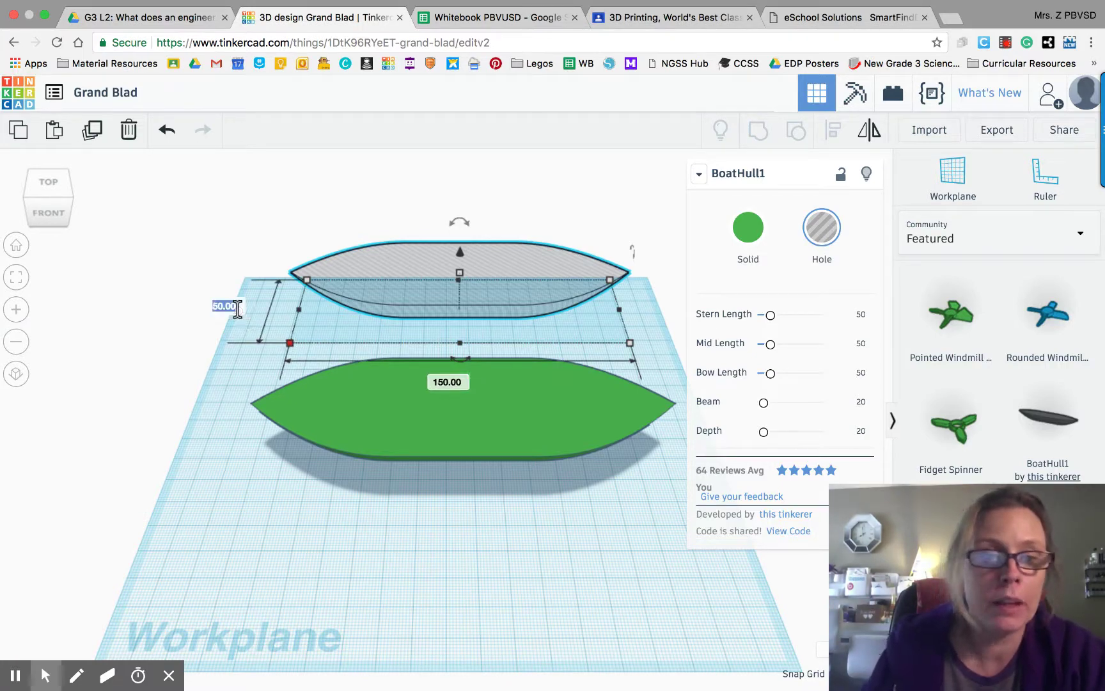
type("44")
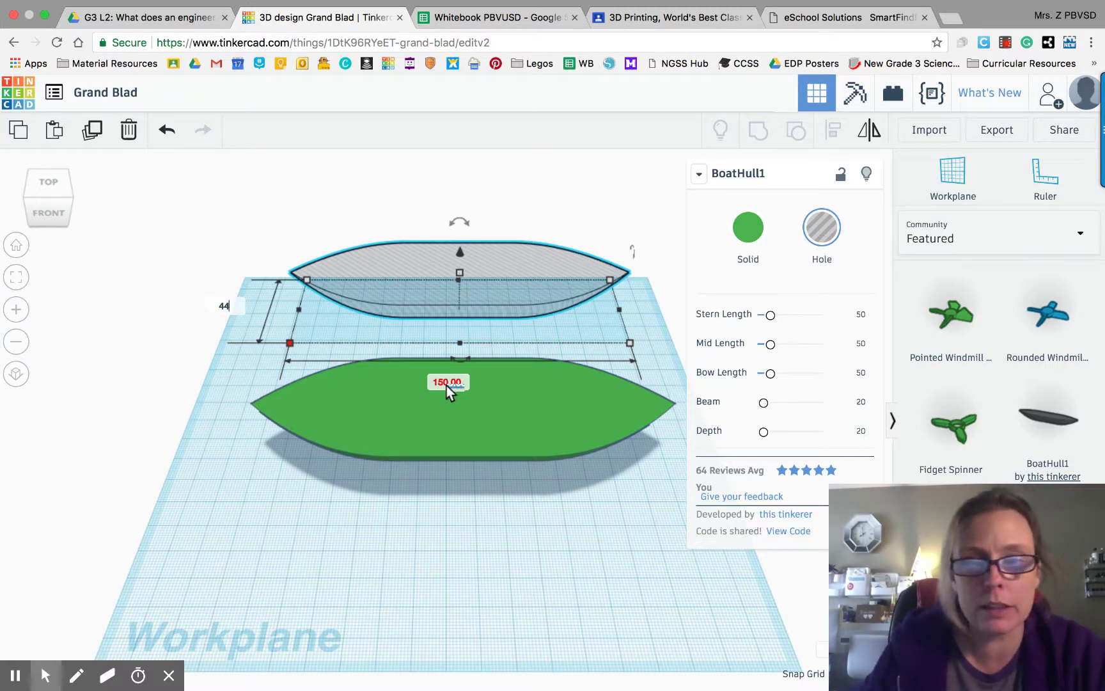
left_click(447, 383)
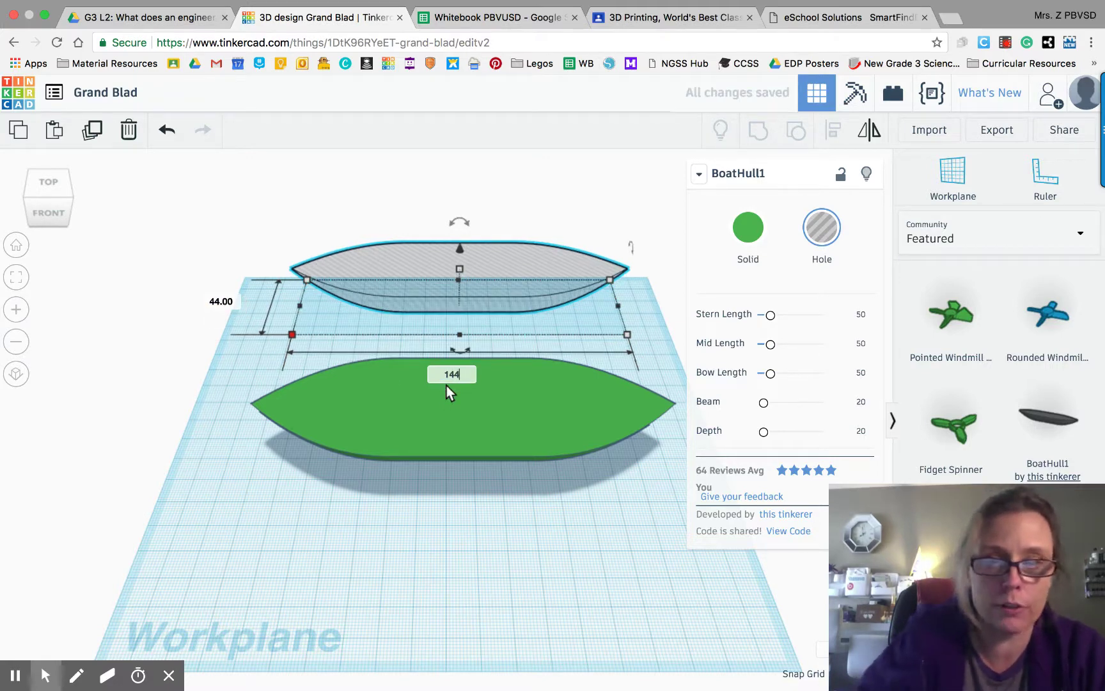
type("144")
key("Return")
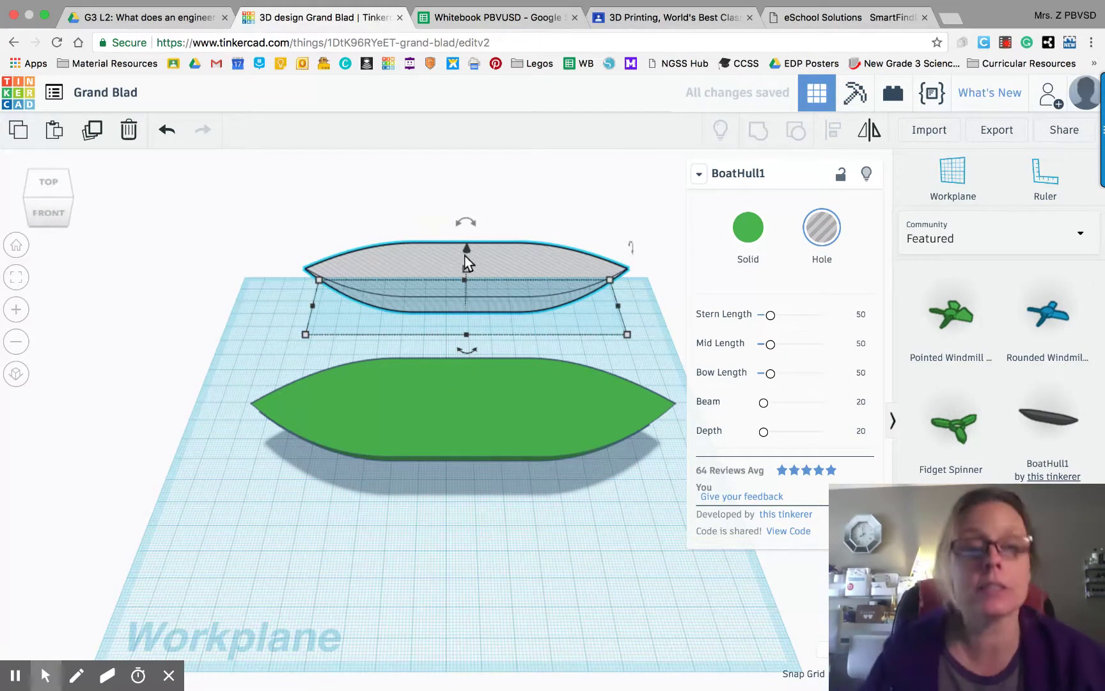
left_click_drag(466, 249, 466, 244)
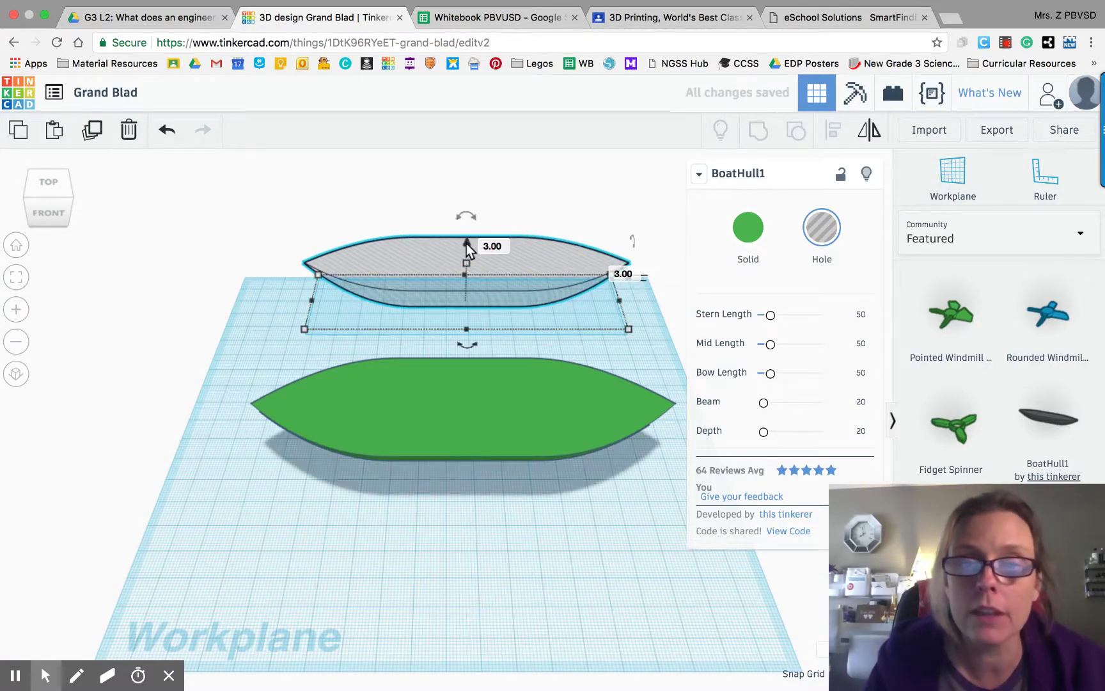
left_click(248, 314)
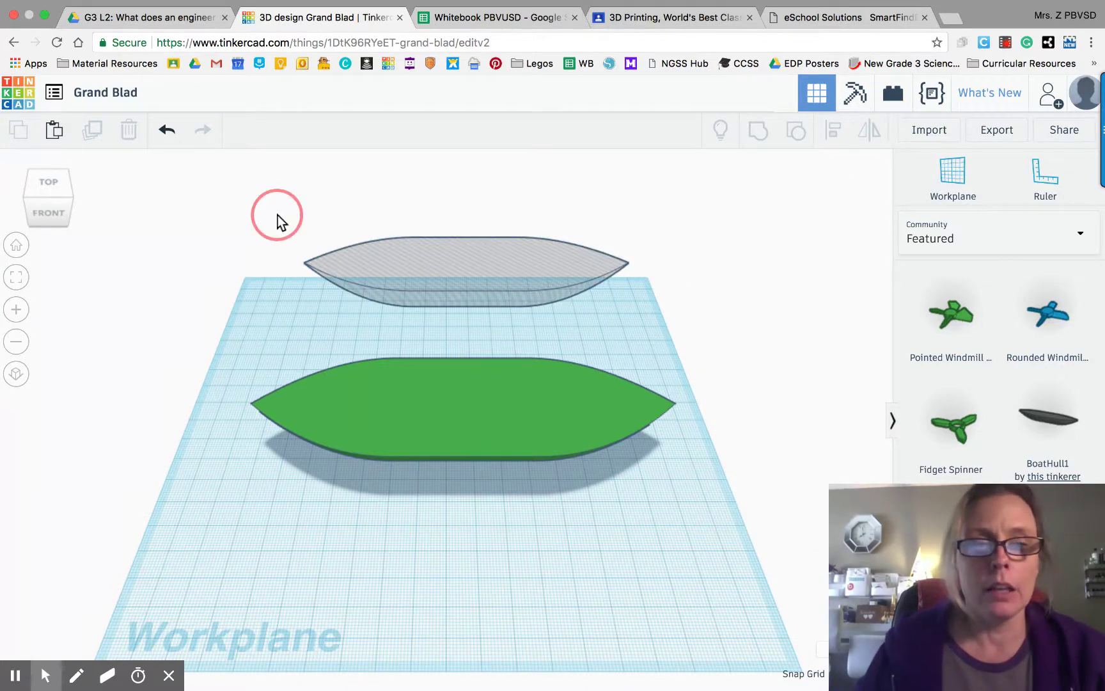
Step: Center the two hulls on each other along both length and width, and group them to hollow out the green hull
right_click_drag(277, 215, 562, 501)
left_click_drag(636, 391, 63, 478)
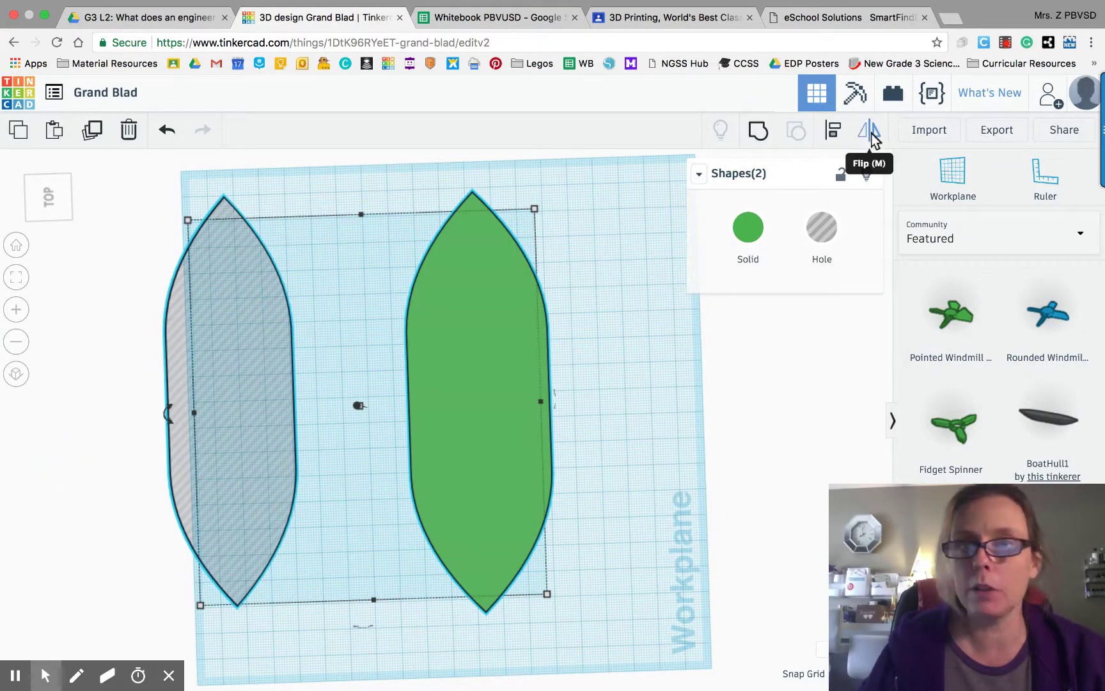
left_click(833, 131)
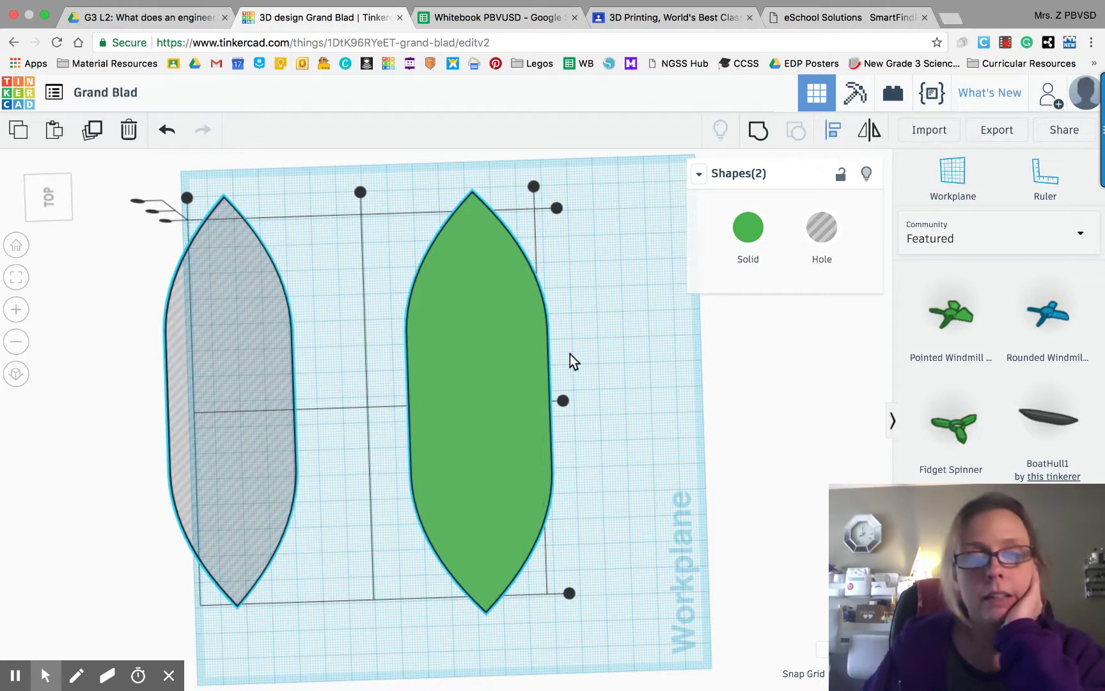
left_click(562, 401)
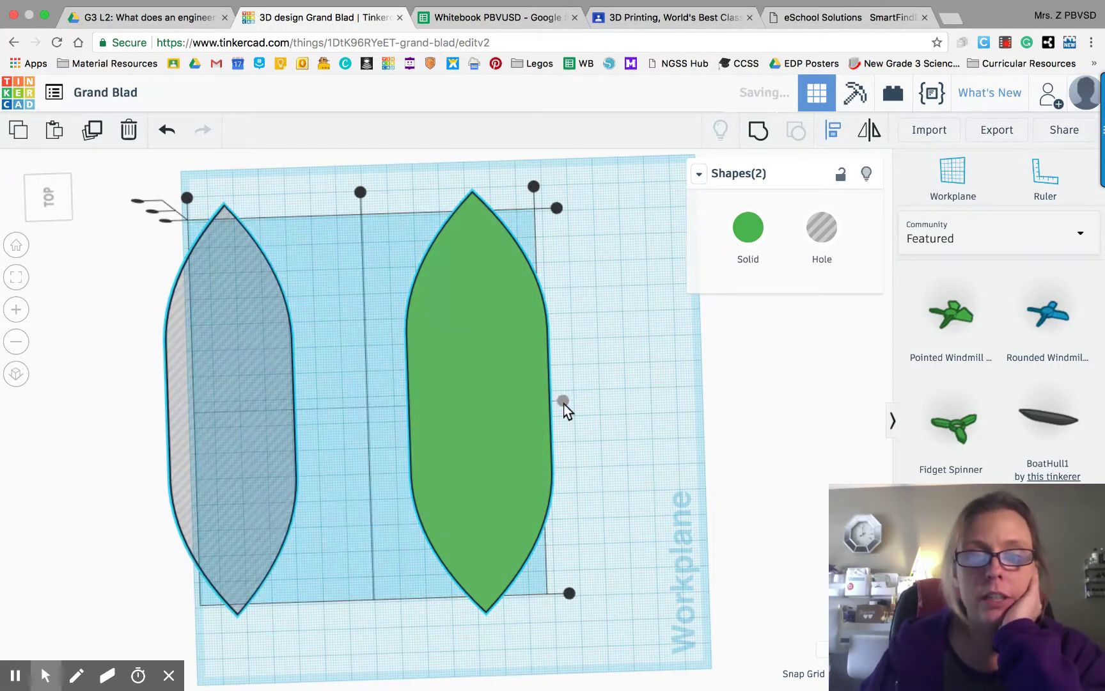
left_click(360, 193)
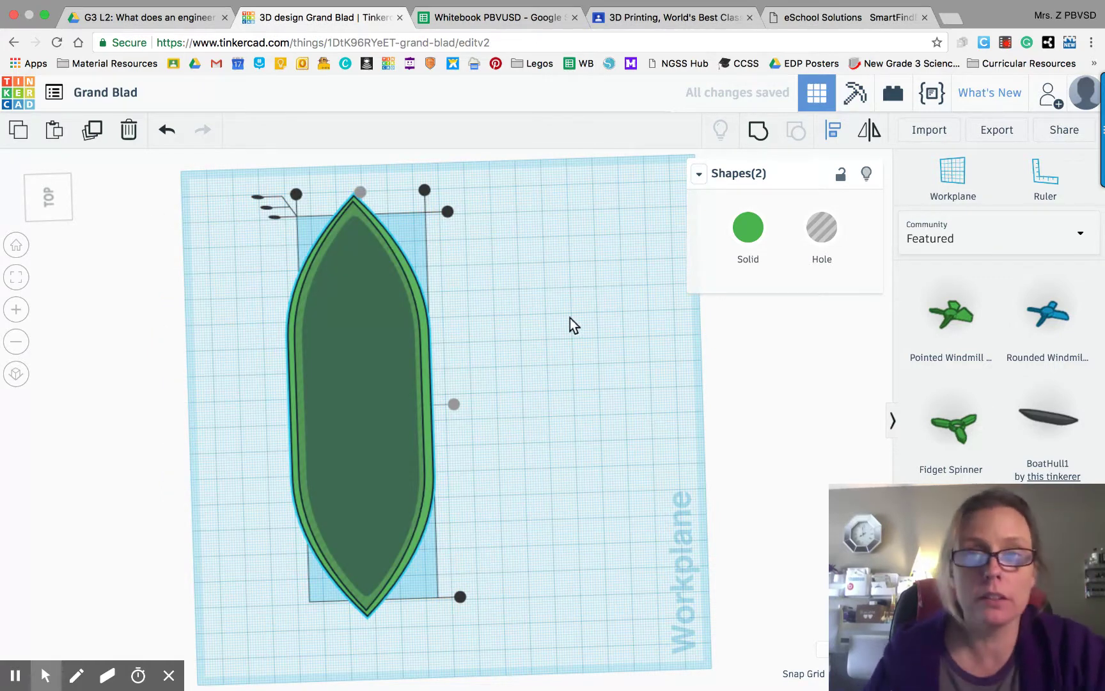
left_click(759, 130)
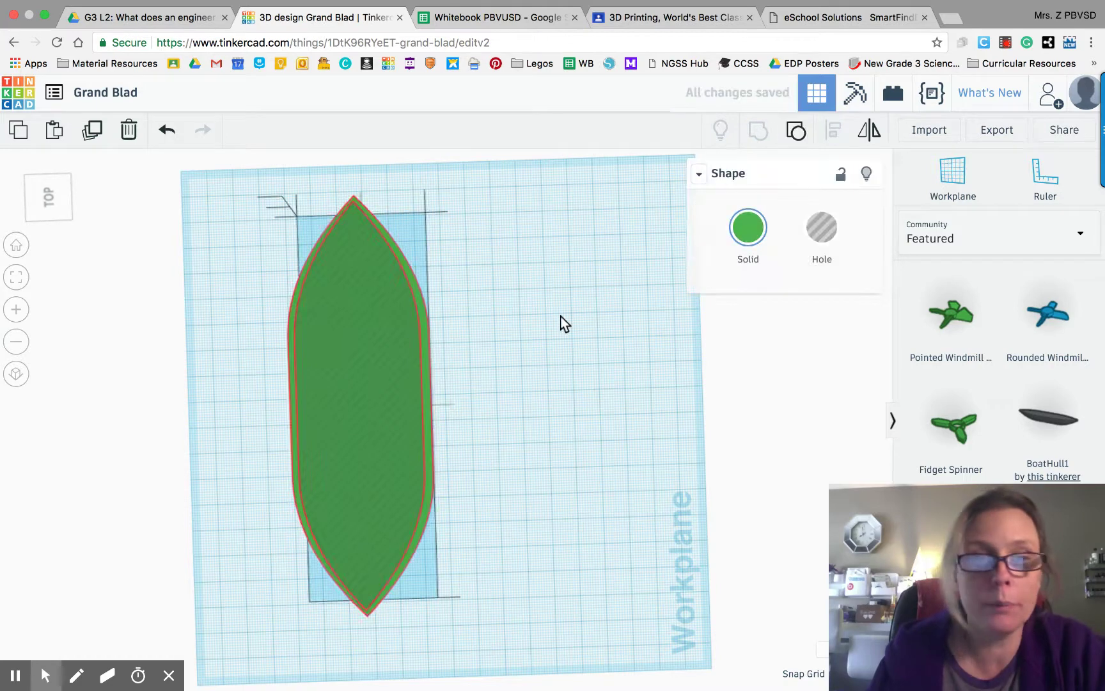
left_click(562, 323)
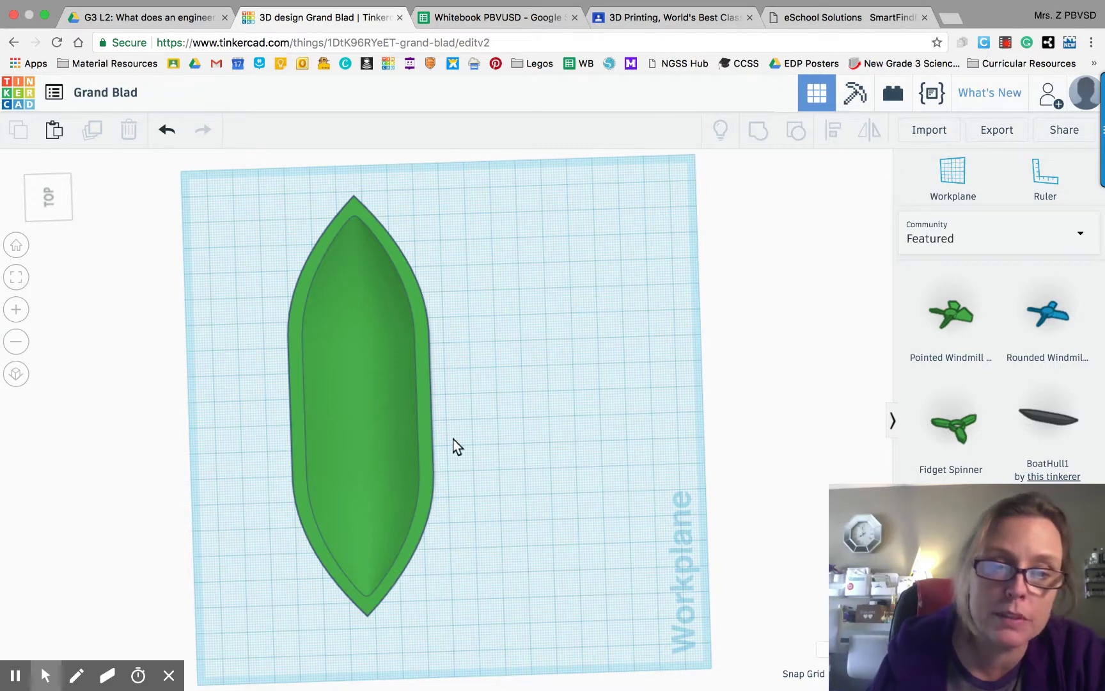
Step: Place a solid Cylinder from the Basic Shapes on the workplane beside the boat
left_click(996, 238)
left_click(951, 298)
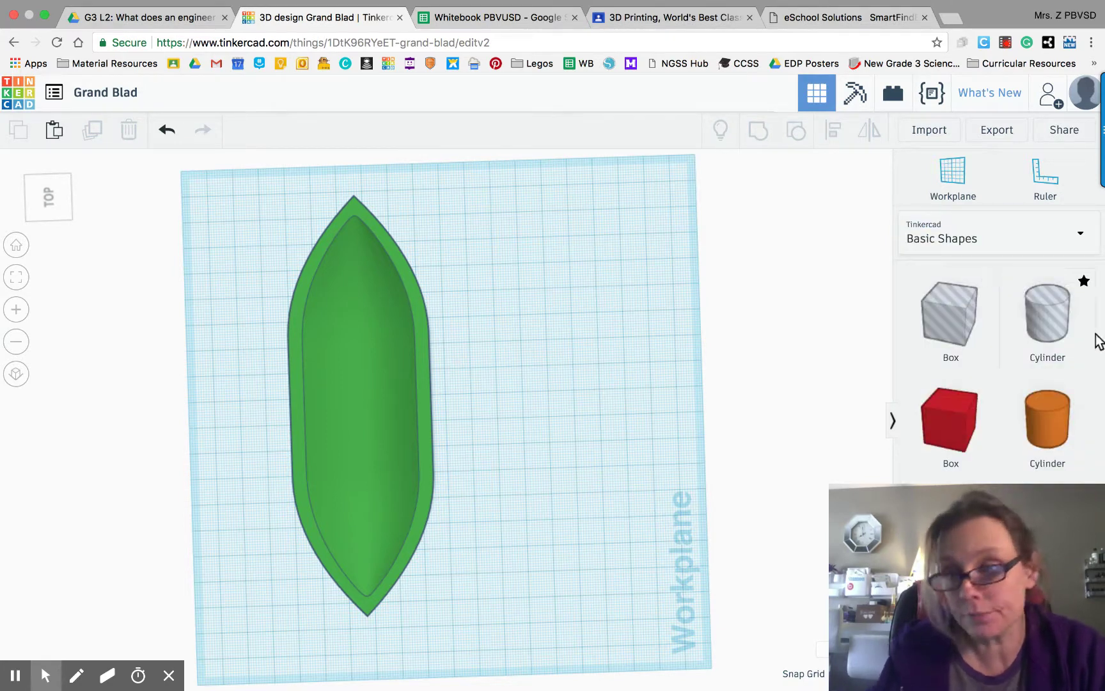
left_click_drag(1065, 437, 544, 296)
Step: Resize the orange cylinder beside the boat to a 12 by 12 footprint
mouse_move(517, 321)
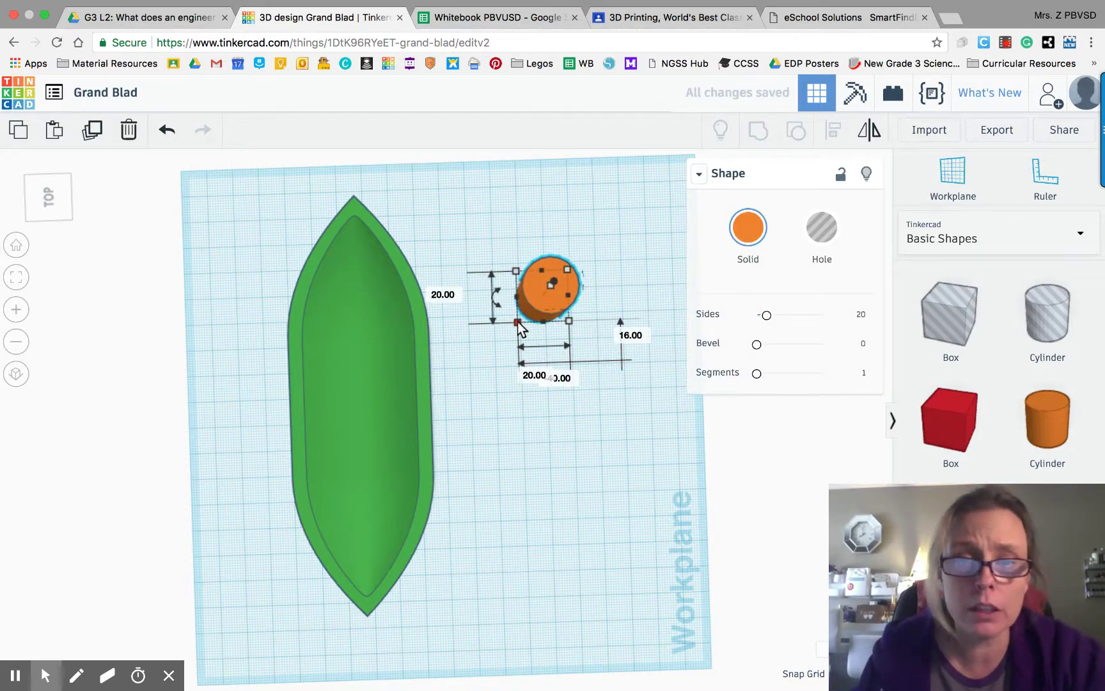
left_click(544, 376)
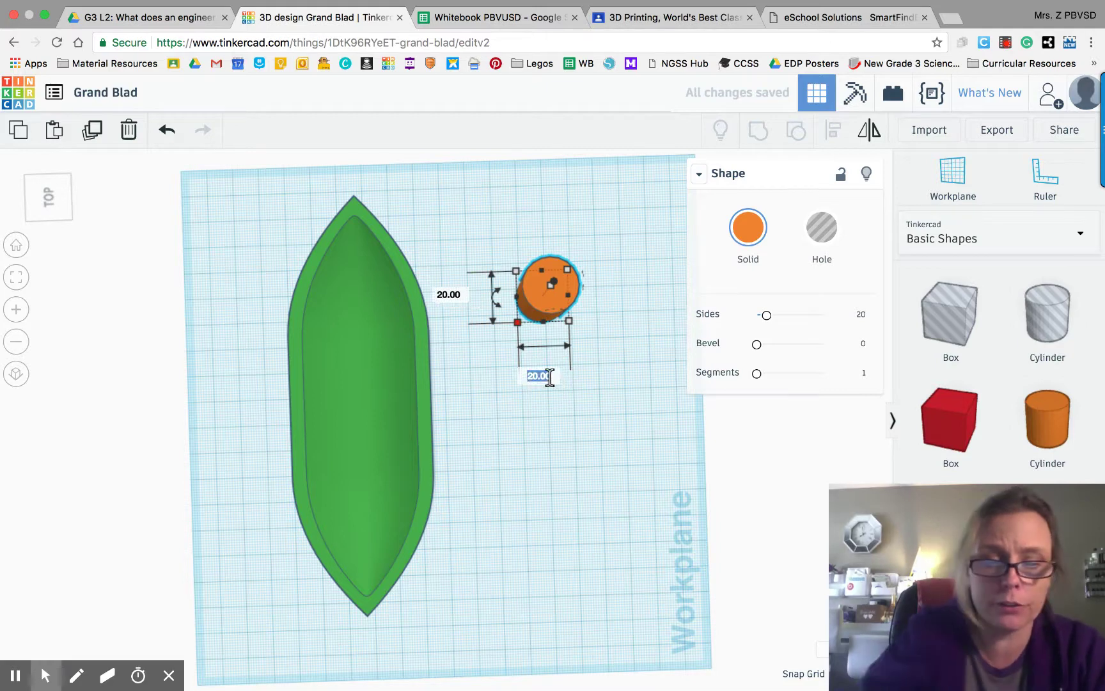
type("12")
key("Return")
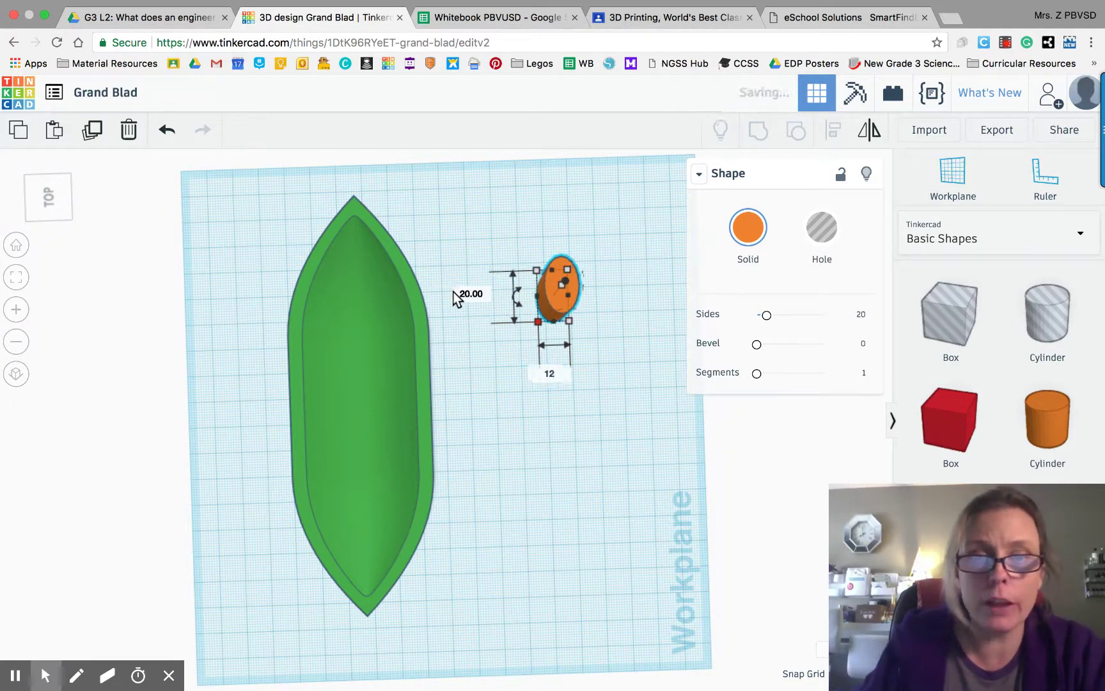
left_click(475, 294)
type("12")
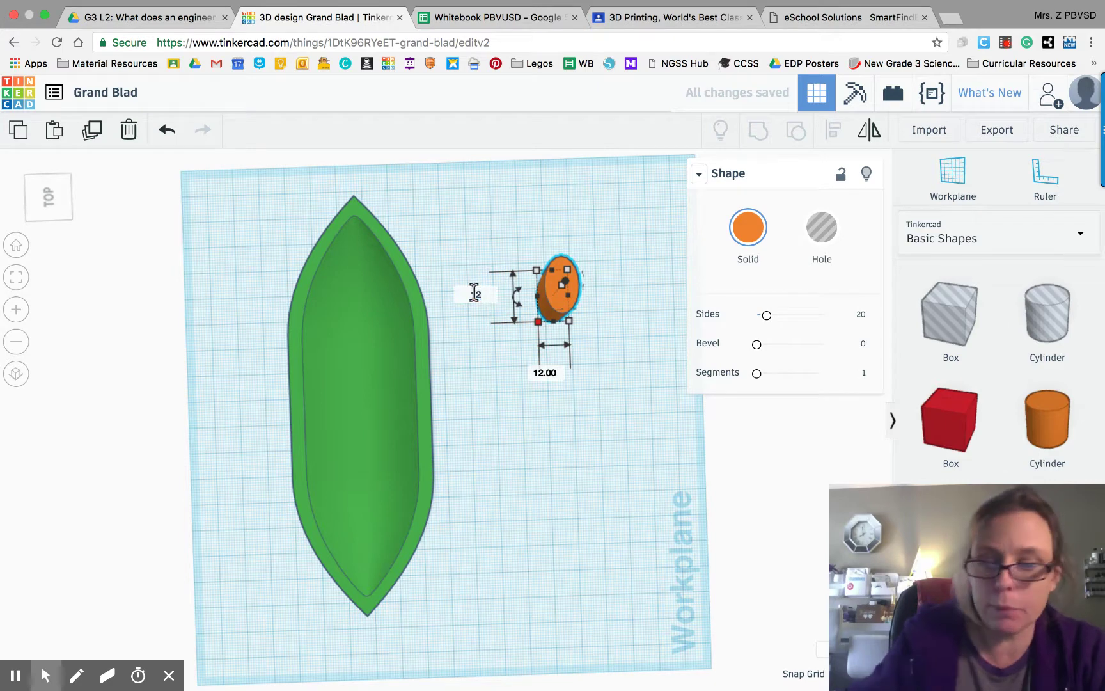
key("Return")
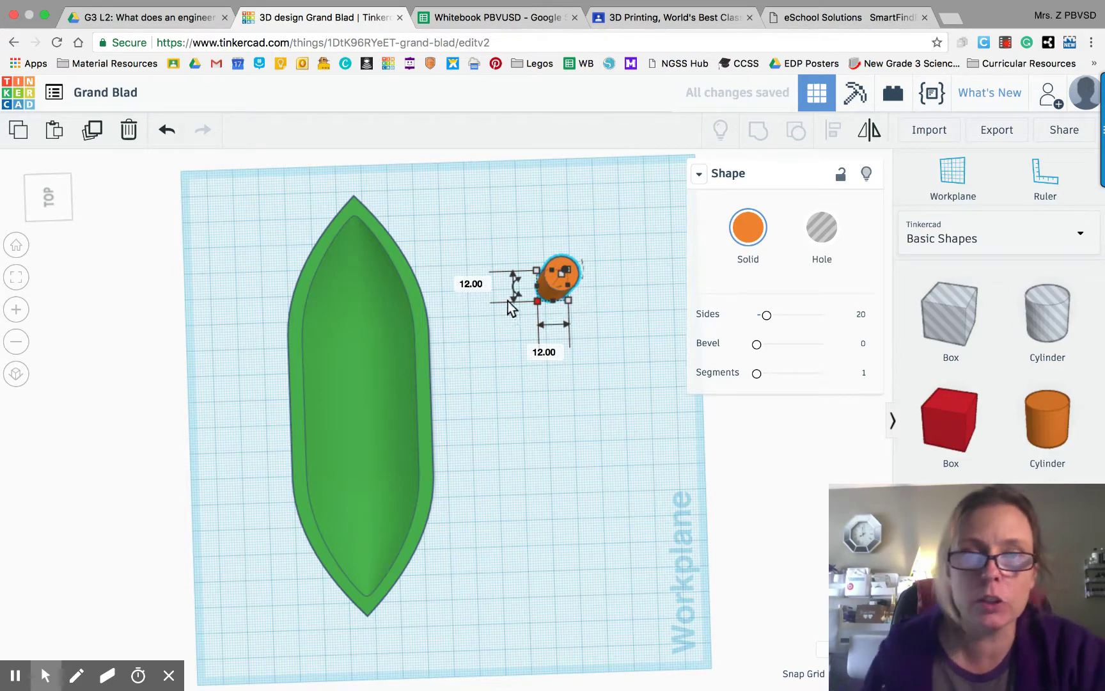
Step: Duplicate the orange cylinder and shift the copy along the boat's length until it stands clear of the original
left_click(93, 135)
key("Down")
key("Down")
key("Down")
key("Down")
key("Down")
key("Down")
key("Down")
key("Down")
key("Down")
key("Down")
key("Down")
key("Down")
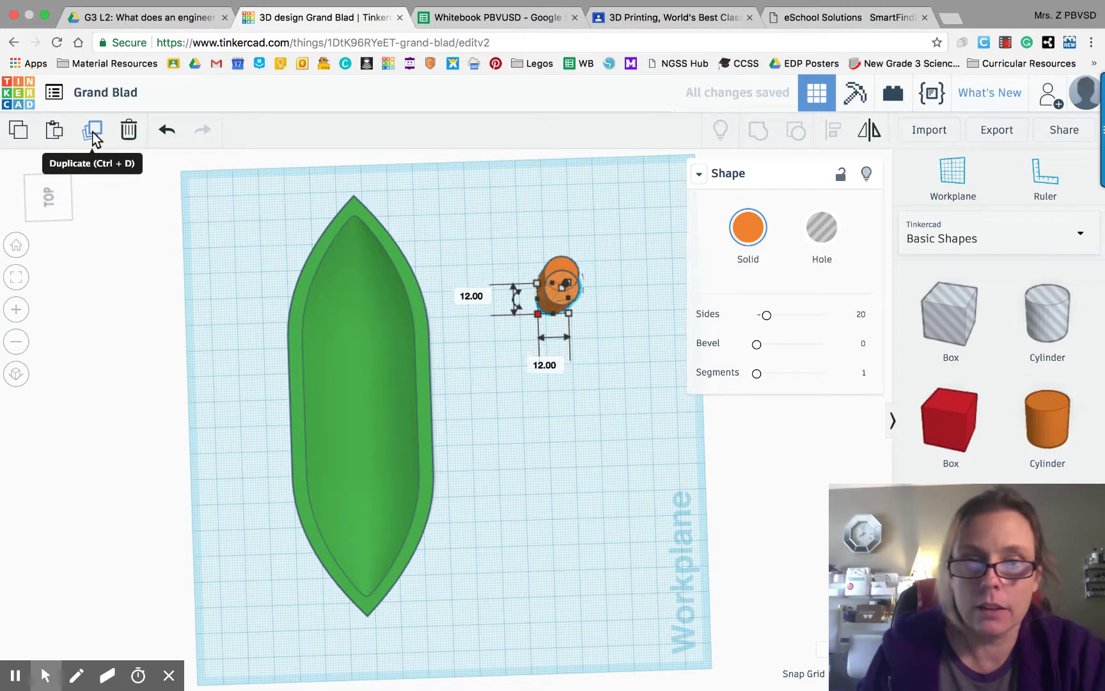
key("Down")
key("Down")
key("Down")
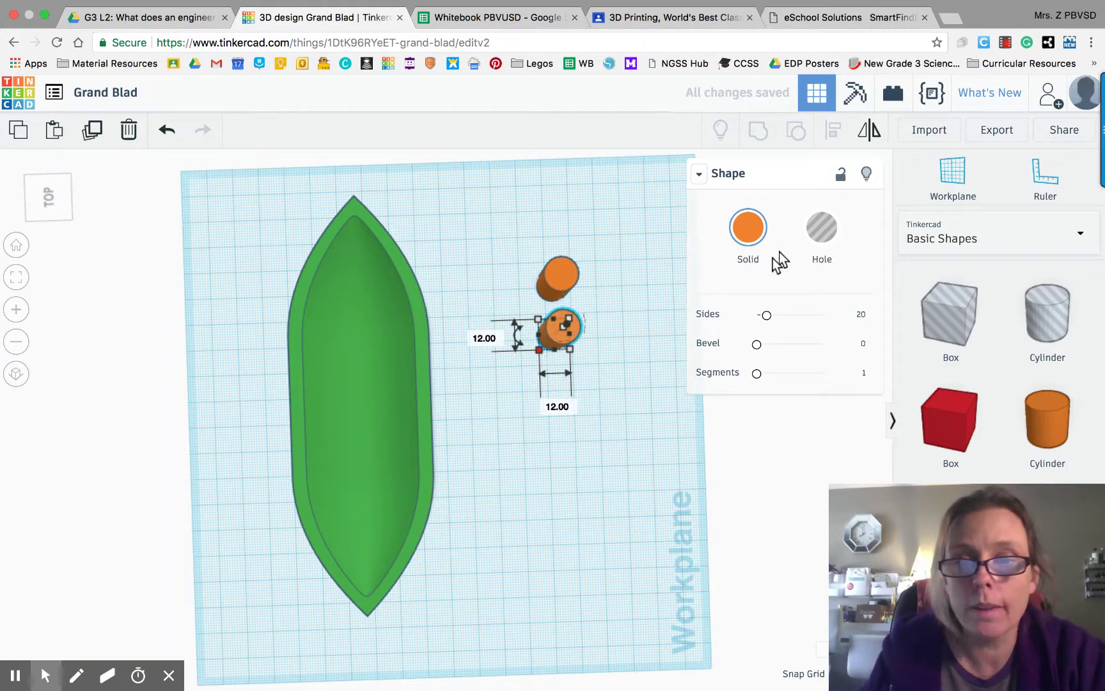
Step: Turn the duplicate cylinder into a hole and resize its footprint to 6.5 by 6.5
left_click(820, 233)
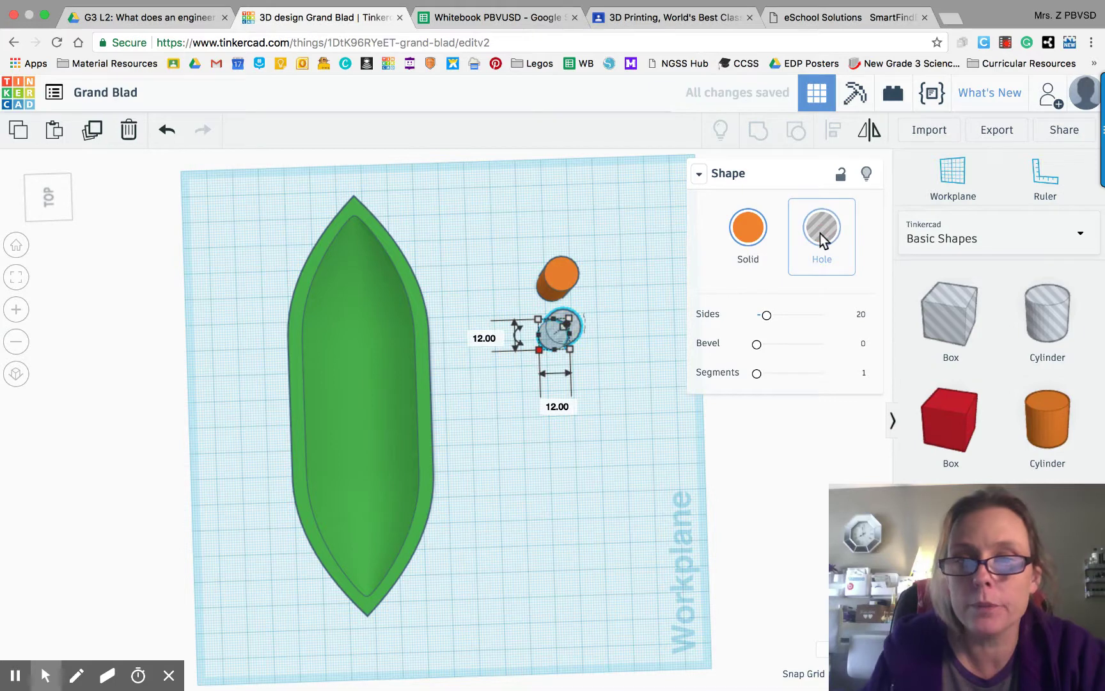
left_click(486, 337)
type("6")
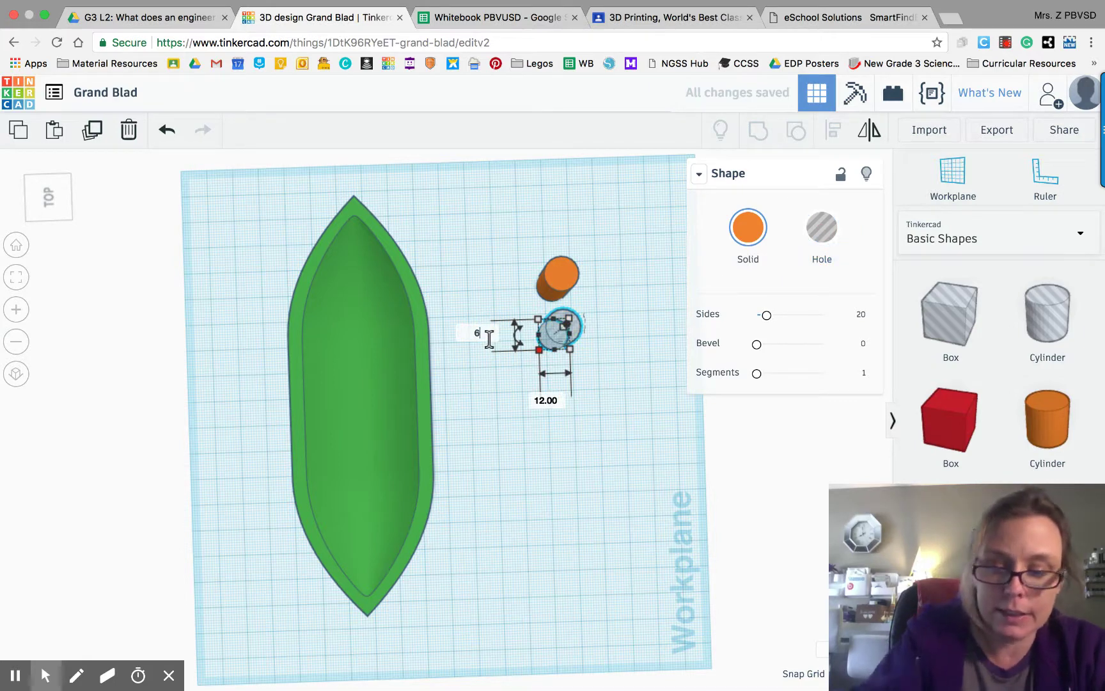
type(".5")
key("Return")
left_click(547, 386)
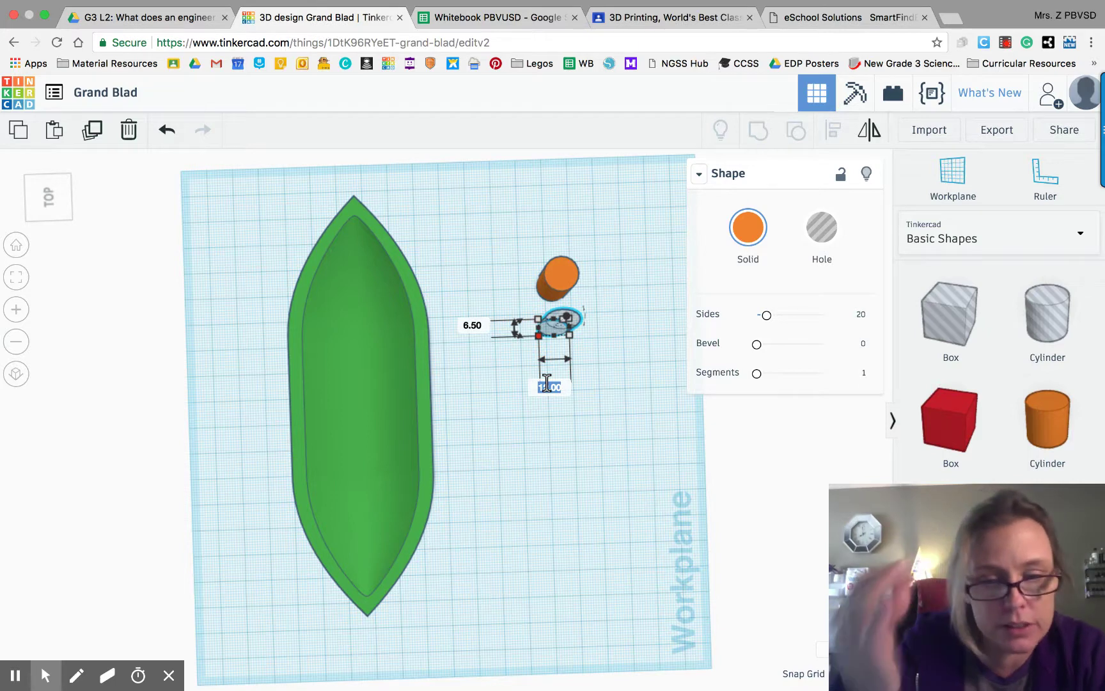
type("6")
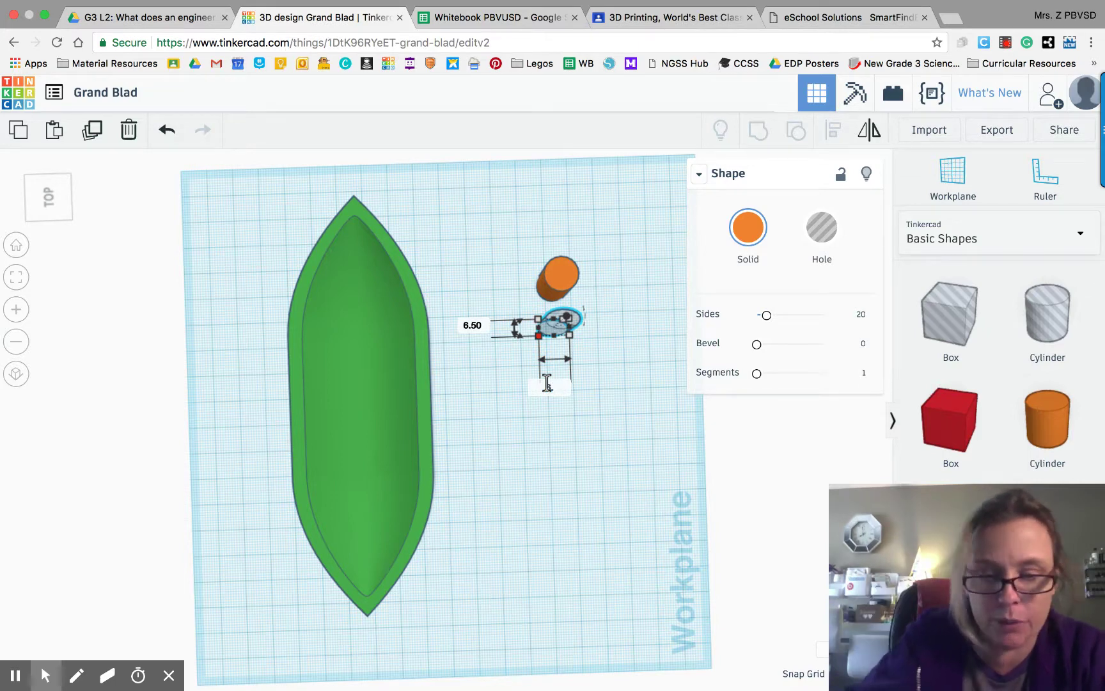
type(".5")
key("Return")
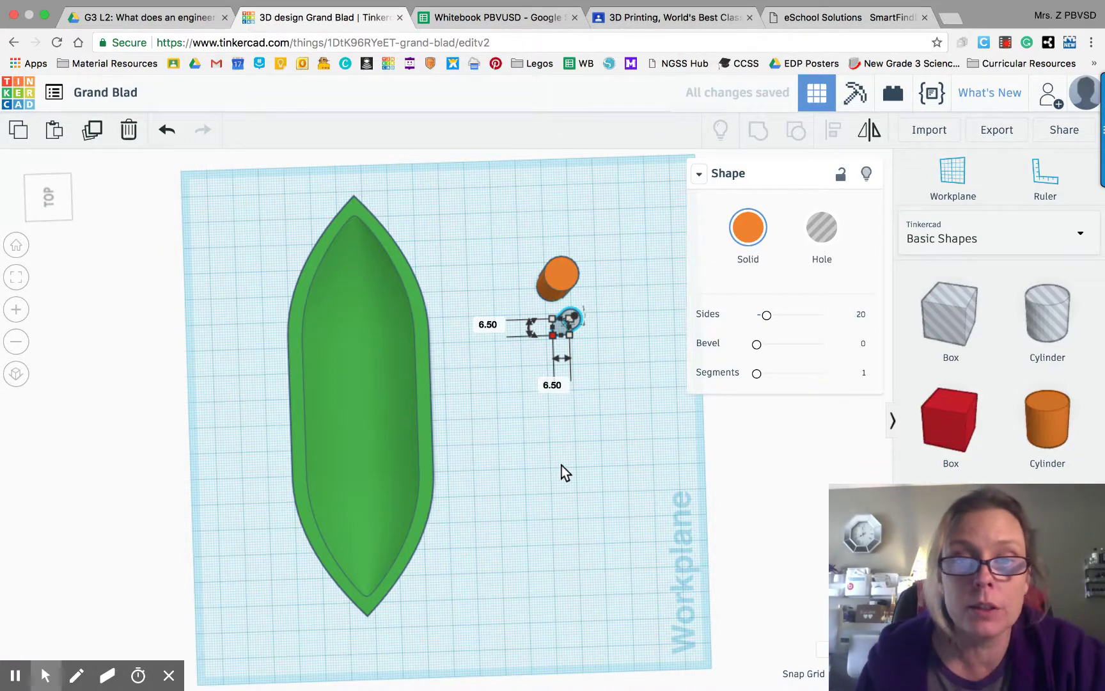
Step: Center the hole cylinder on the orange cylinder in both horizontal directions and group them into a hollow tube
left_click_drag(498, 222, 619, 405)
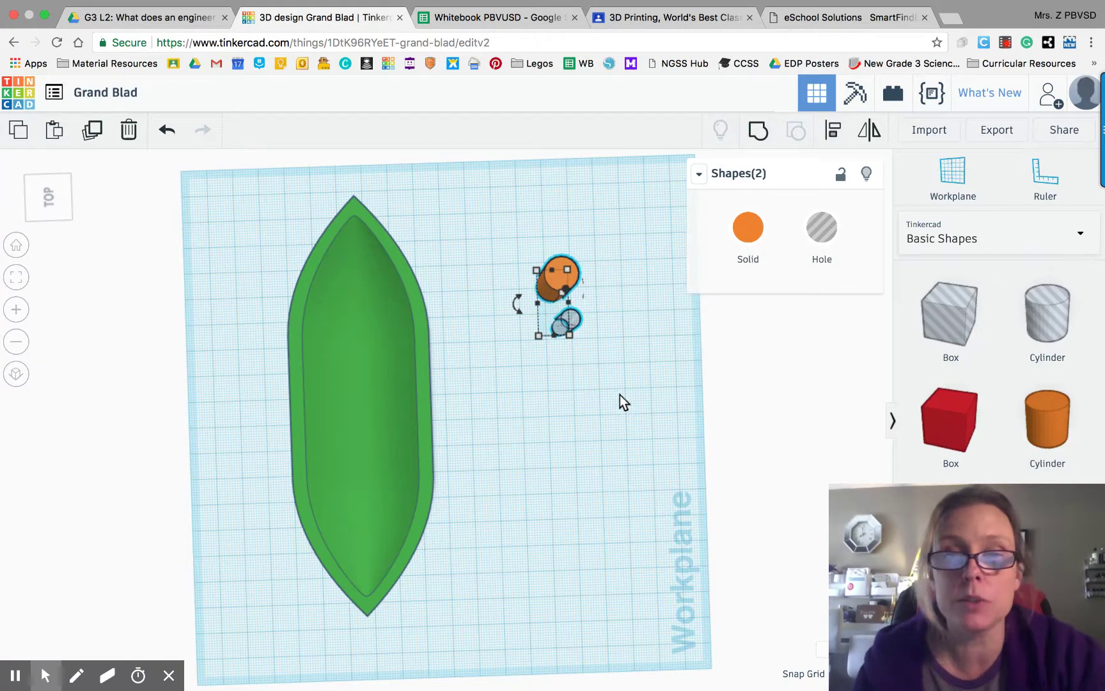
left_click(835, 135)
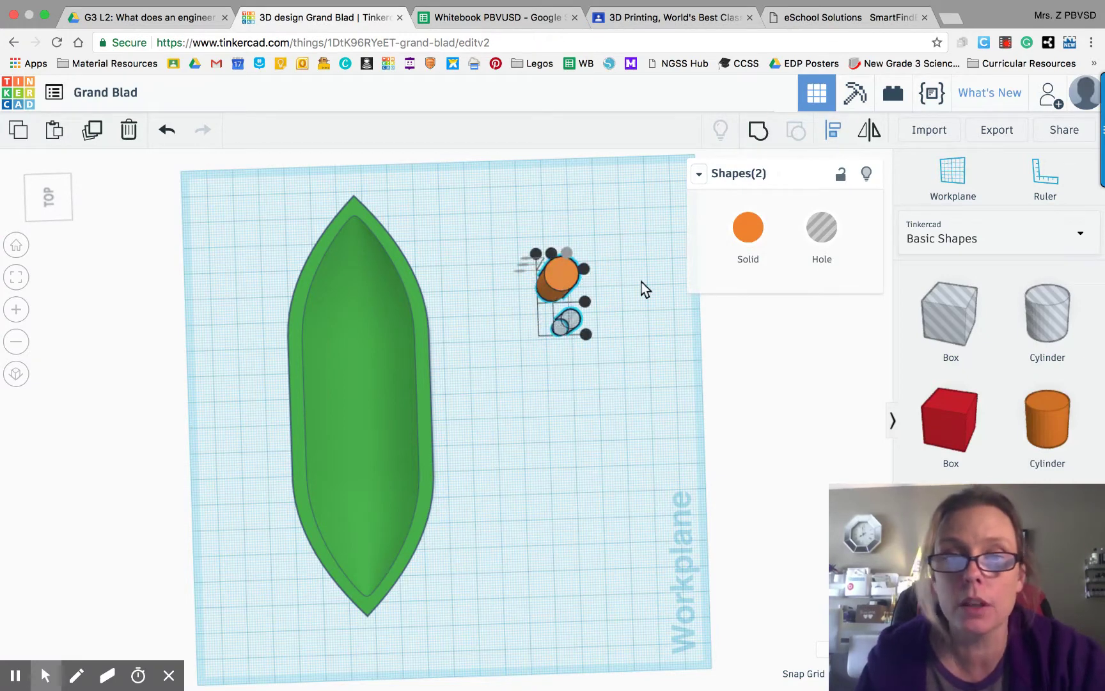
left_click(584, 300)
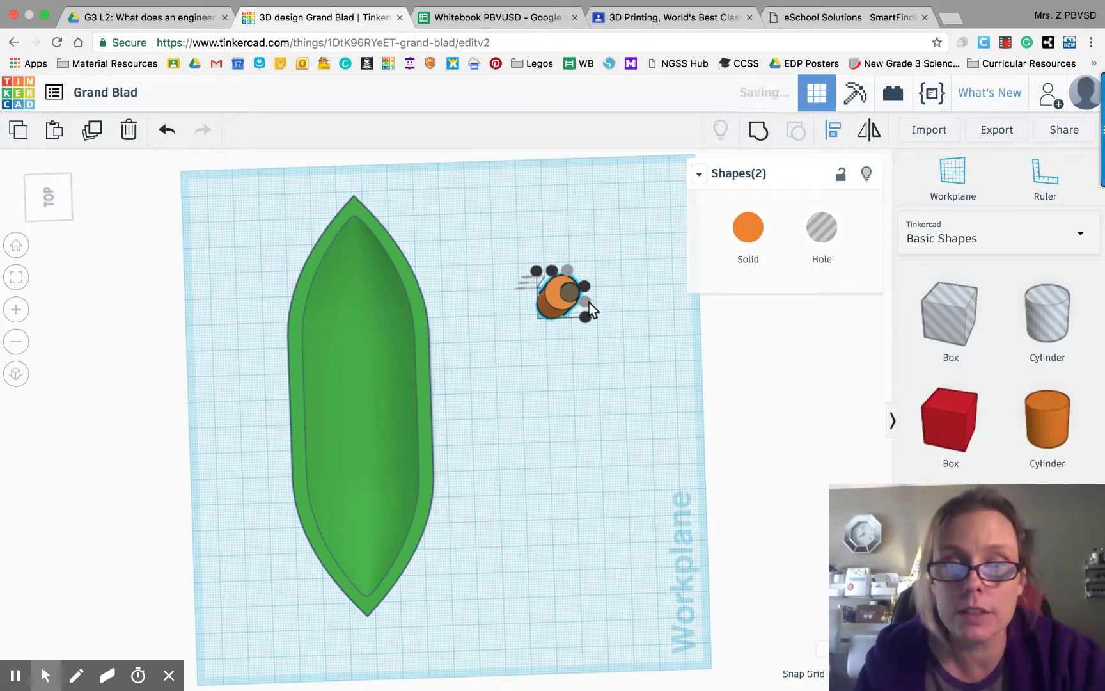
left_click(553, 270)
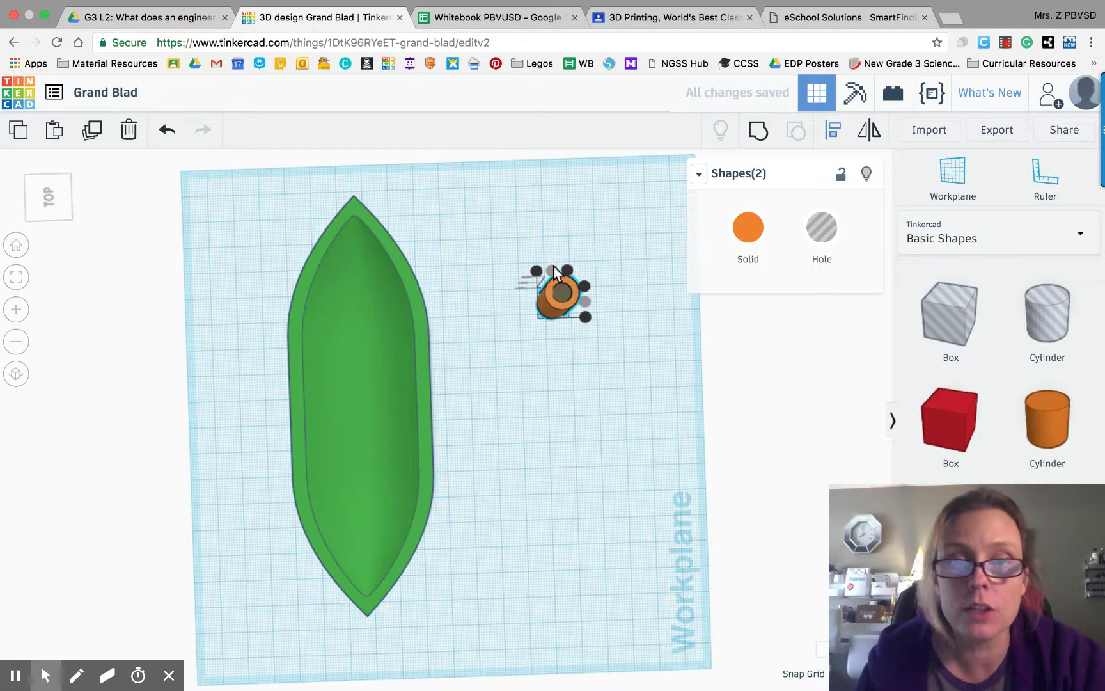
left_click(760, 132)
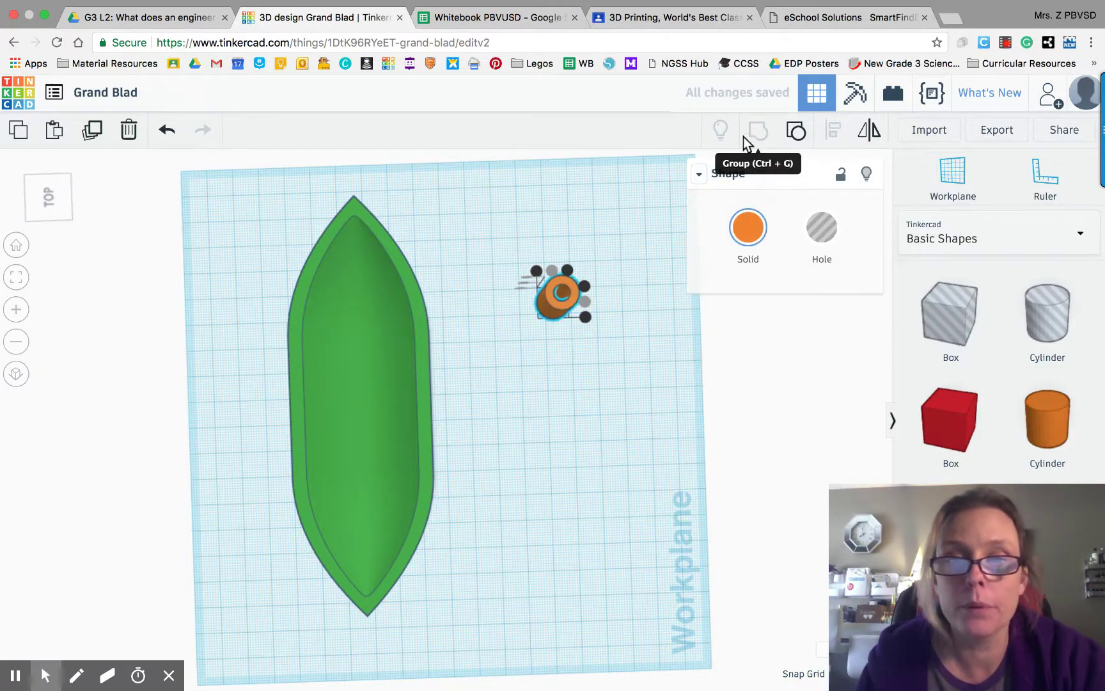
left_click(596, 383)
Step: Move the orange tube from the workplane into the middle of the green hull
right_click_drag(596, 391, 360, 493)
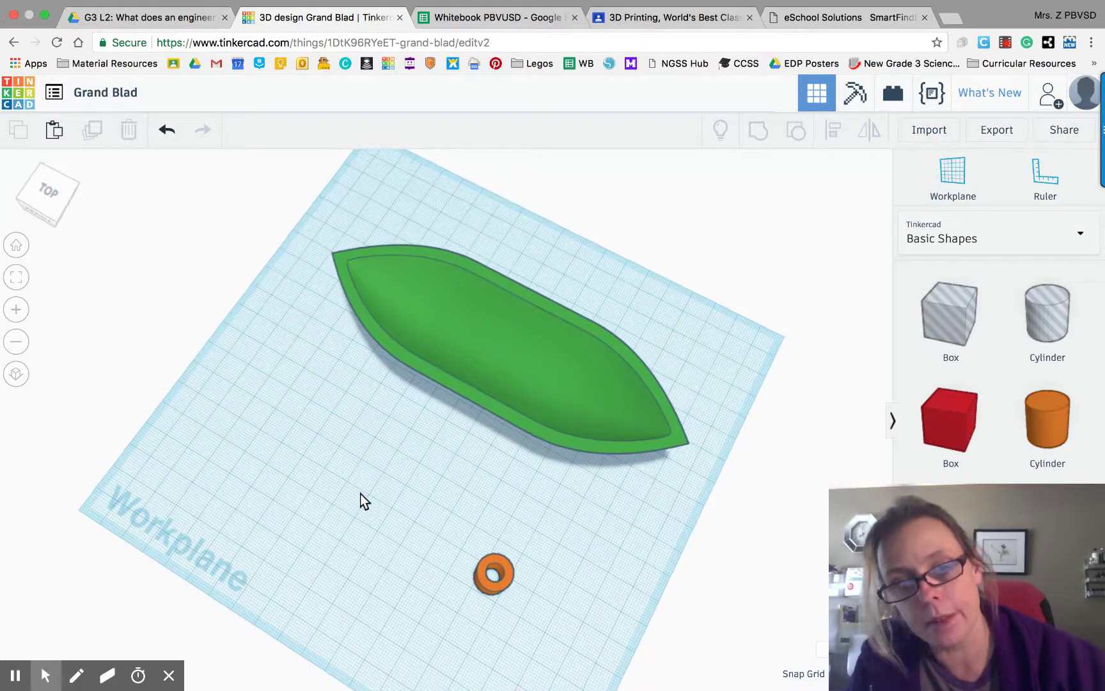
left_click(491, 564)
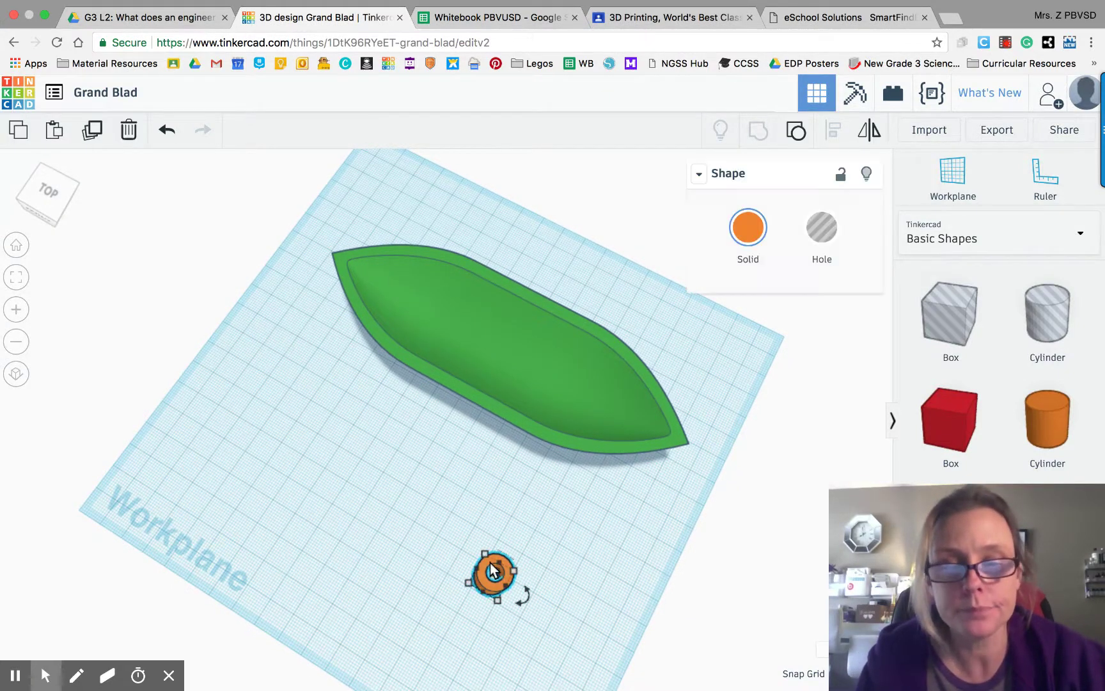
left_click_drag(490, 568, 494, 334)
left_click(366, 441)
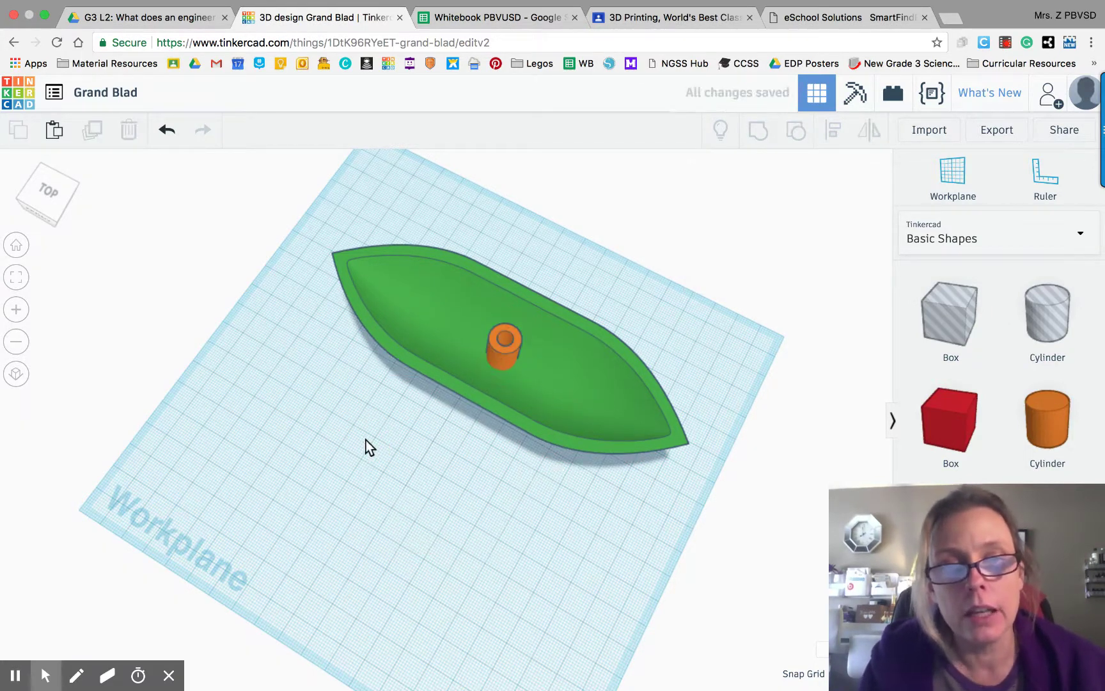
Step: Raise the orange tube inside the hull to 2.00 above the workplane
right_click_drag(365, 441, 512, 524)
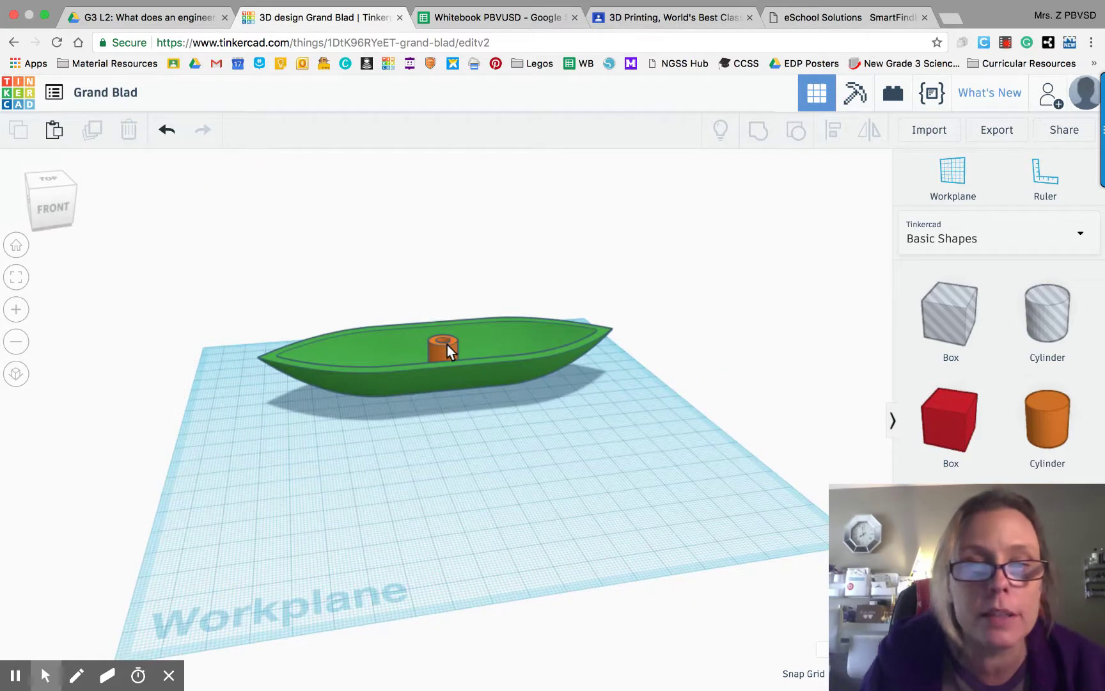
left_click(447, 344)
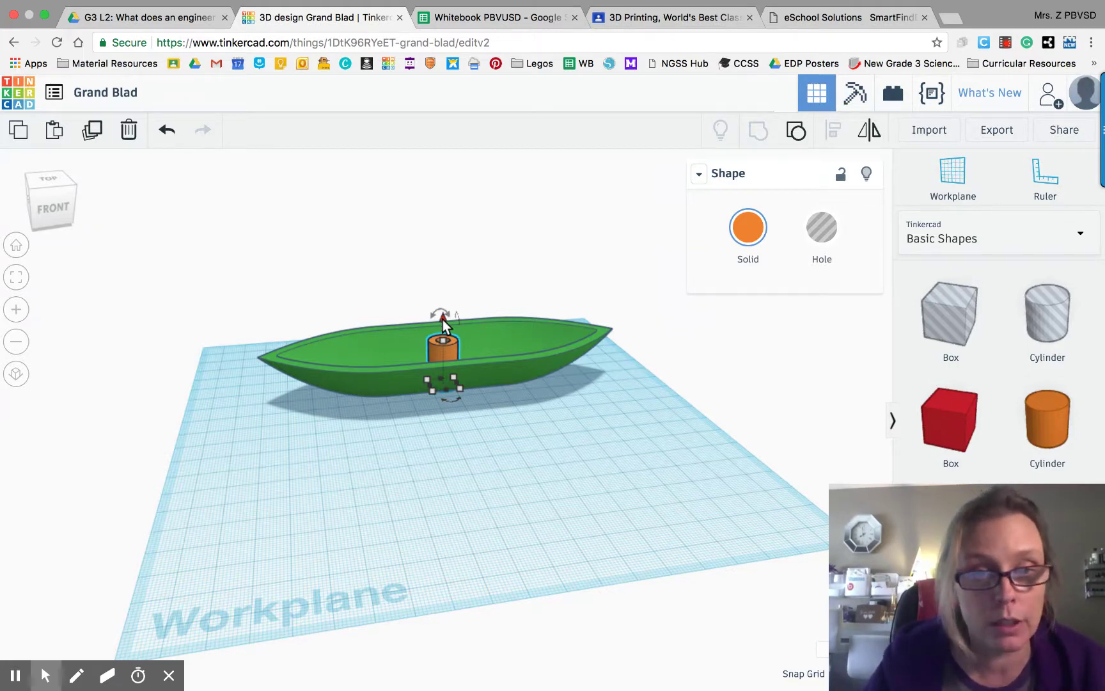
left_click(442, 317)
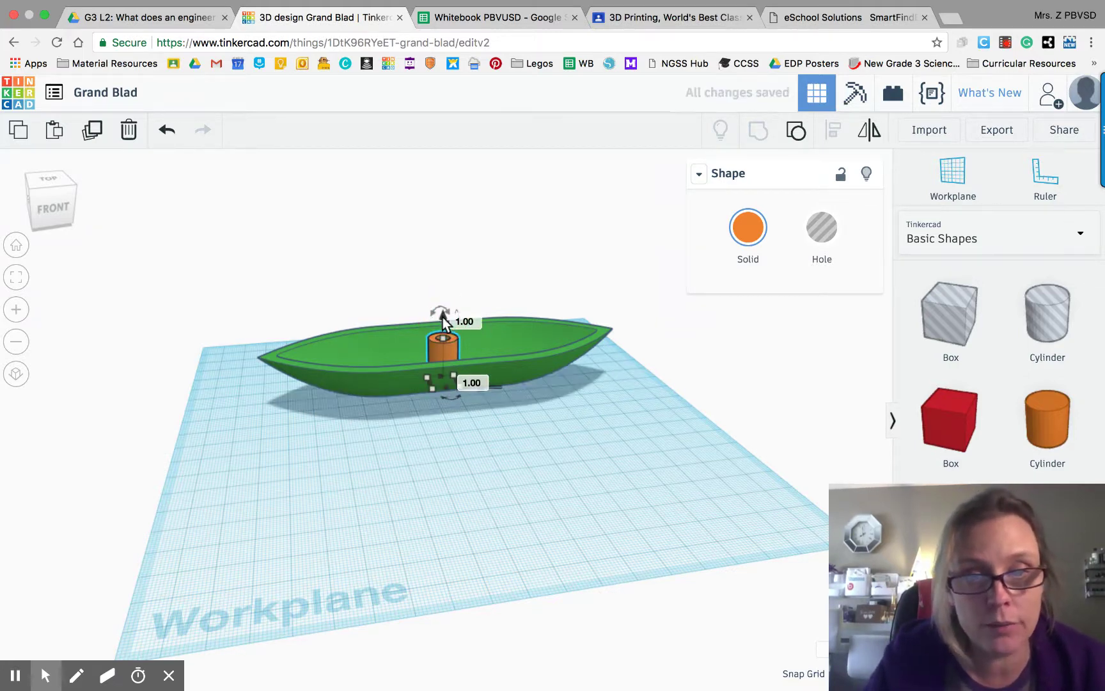
left_click(467, 382)
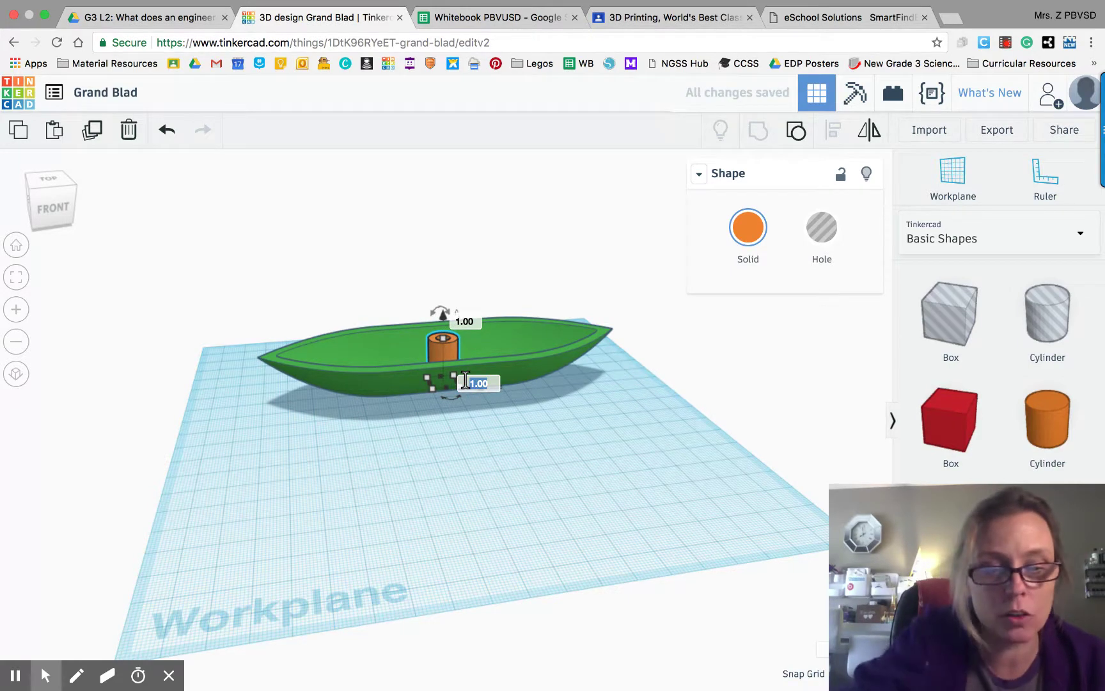
type("2")
key("Return")
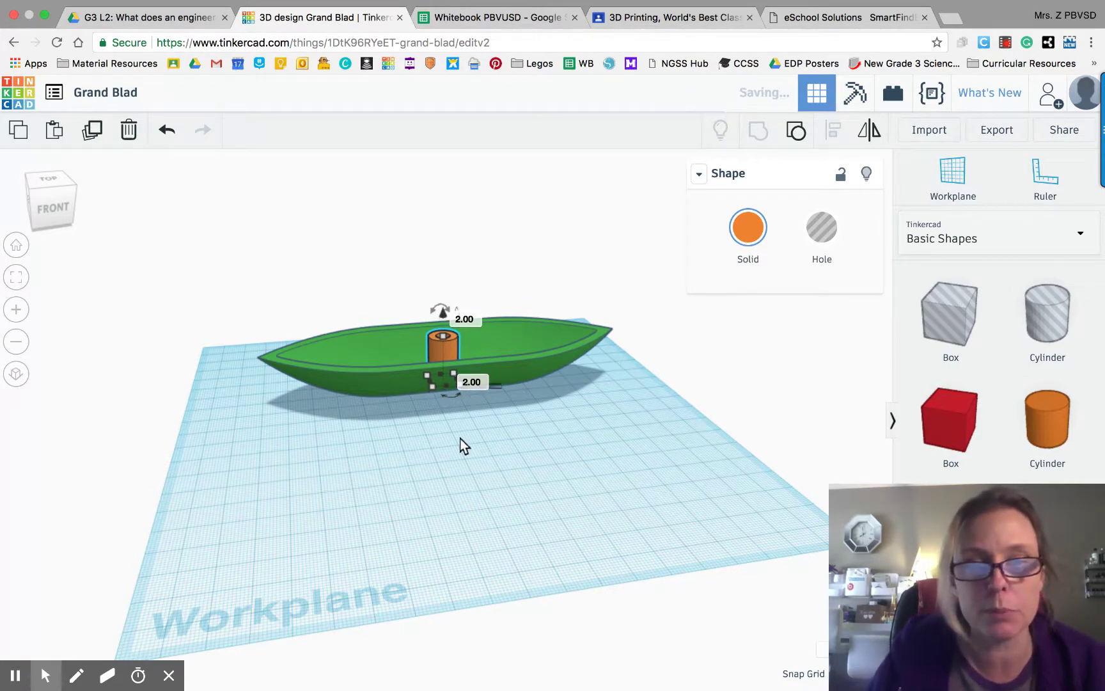
left_click(492, 491)
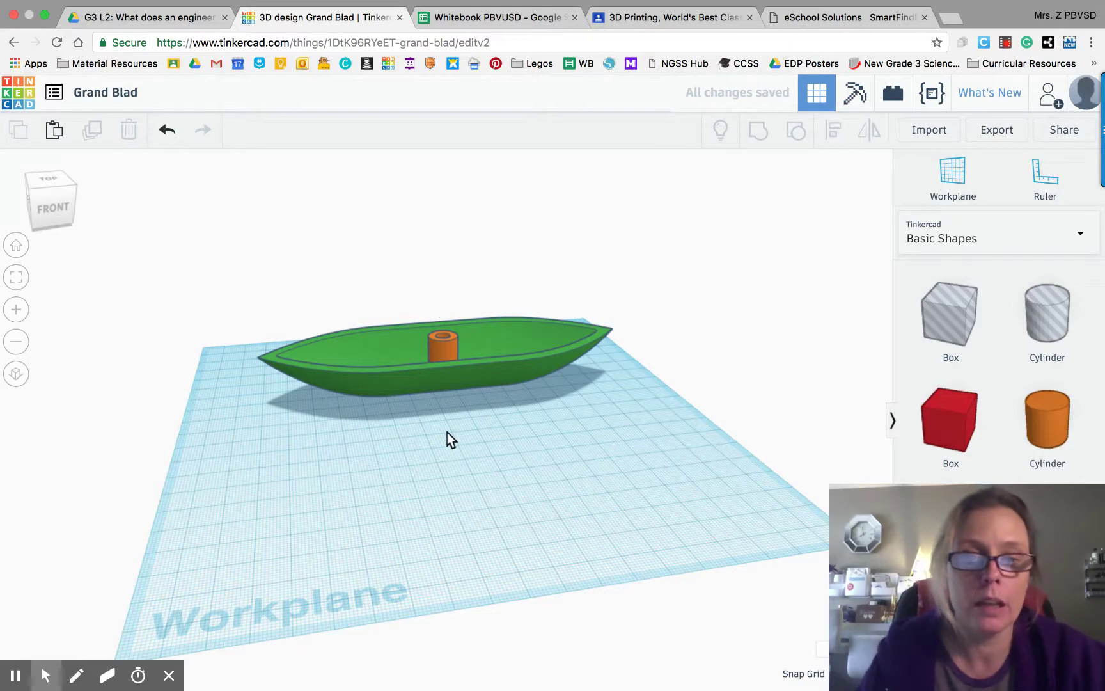
Step: Group the orange tube with the green hull into a single solid shape
right_click_drag(447, 432, 485, 477)
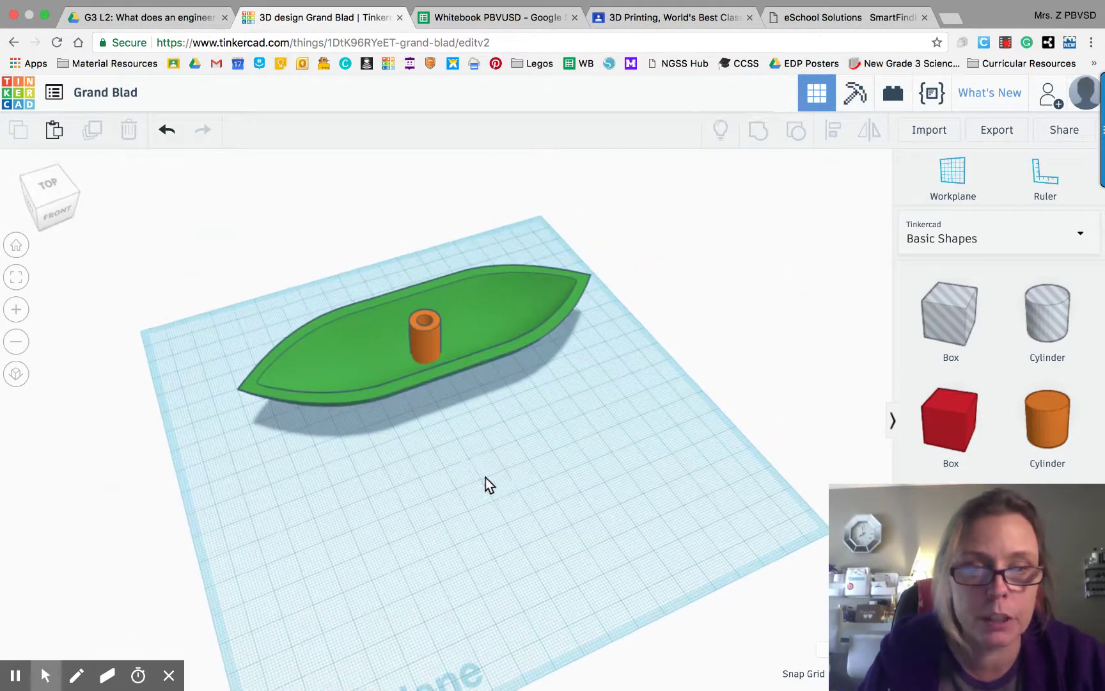
left_click_drag(247, 300, 630, 391)
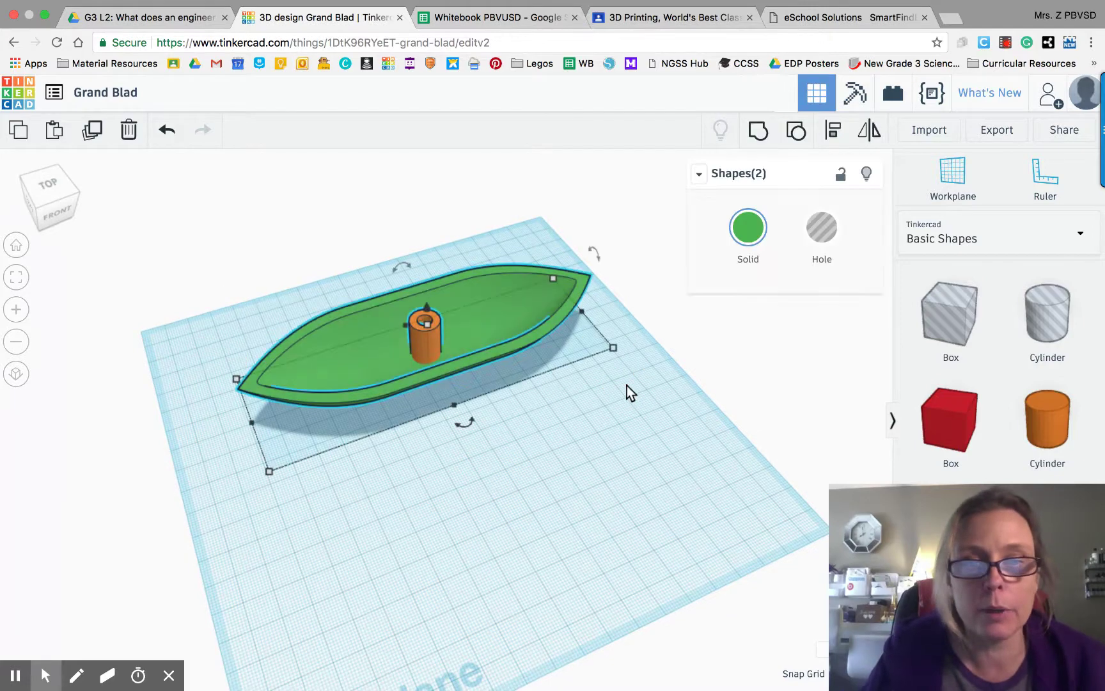
left_click(758, 131)
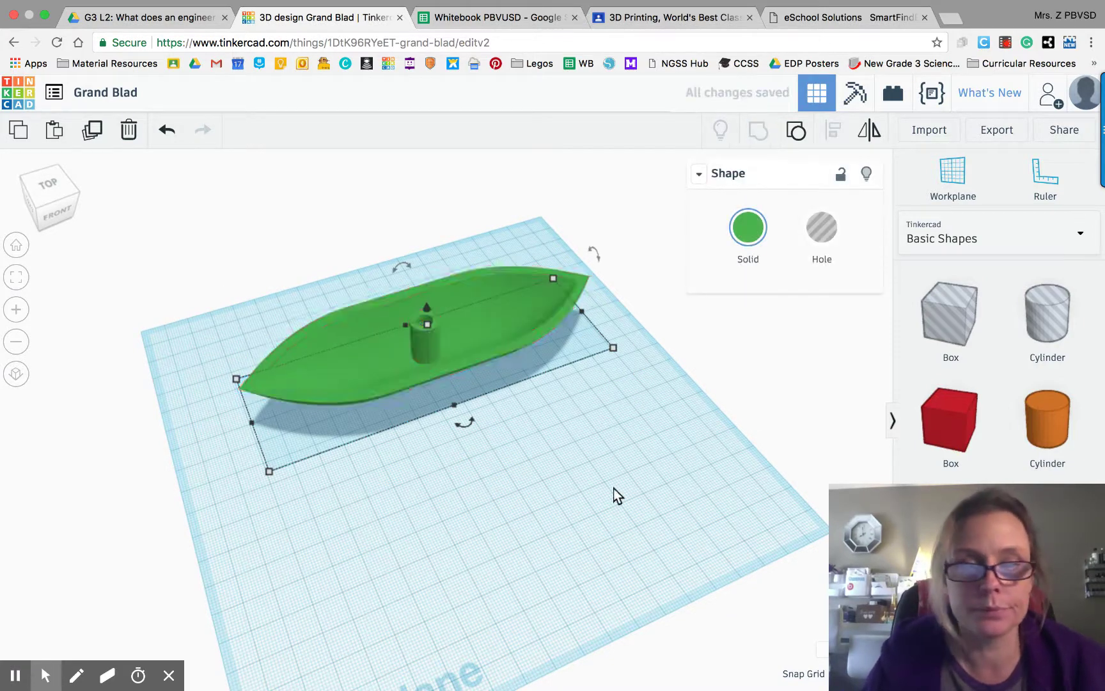
left_click(493, 492)
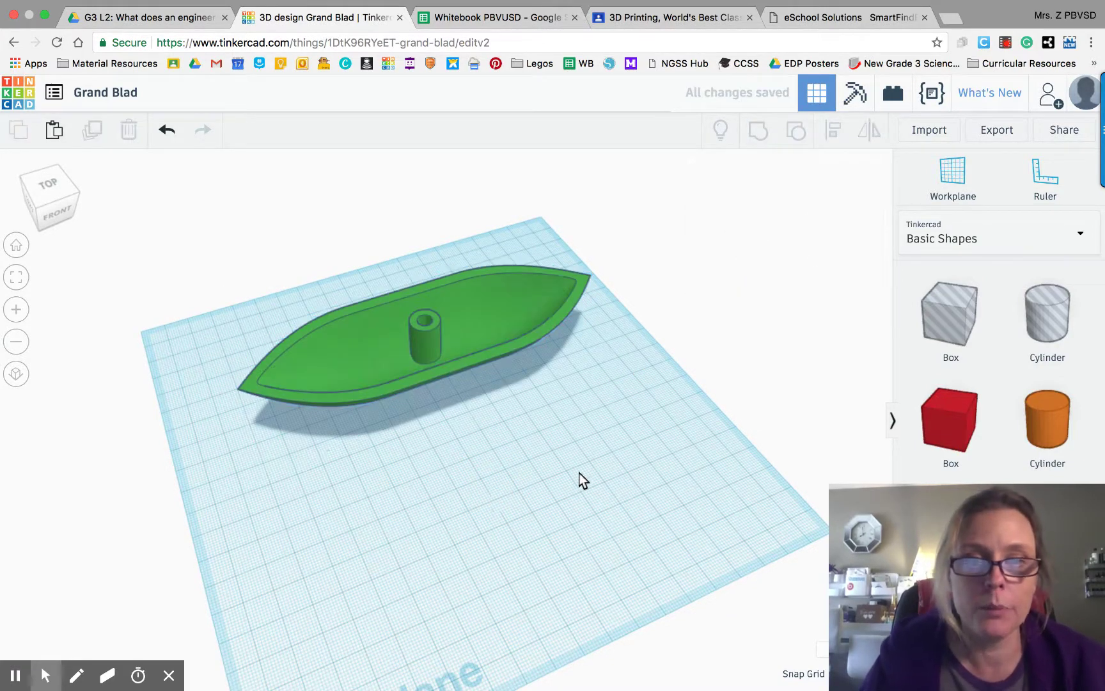
Step: Set a new workplane on the top rim of the green hull, along its long front edge
right_click_drag(583, 481, 498, 443)
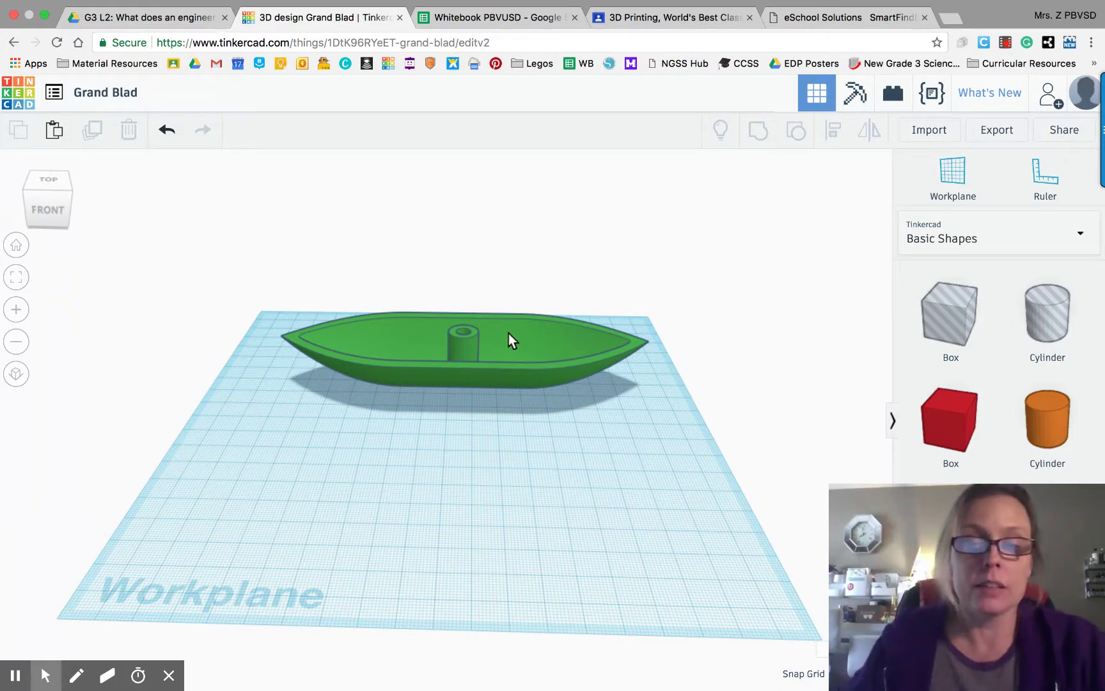
right_click_drag(509, 333, 513, 385)
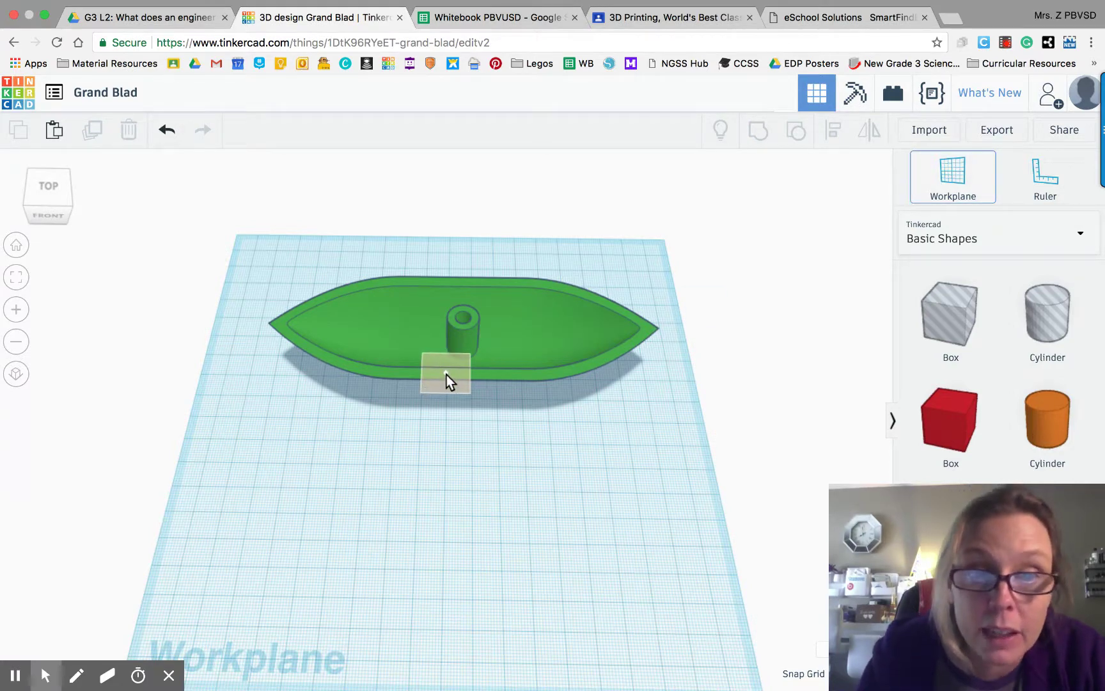
left_click(416, 377)
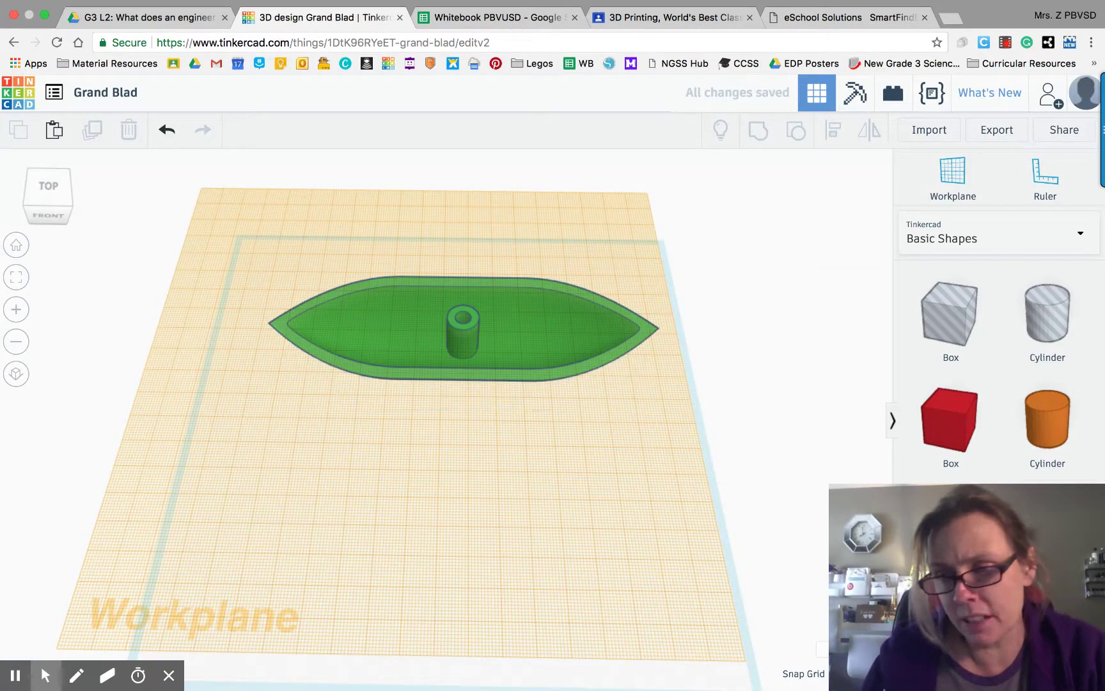
Step: Place a text shape on the green hull's front rim and enter the teacher's name as its text
left_click_drag(950, 575, 444, 374)
left_click(809, 310)
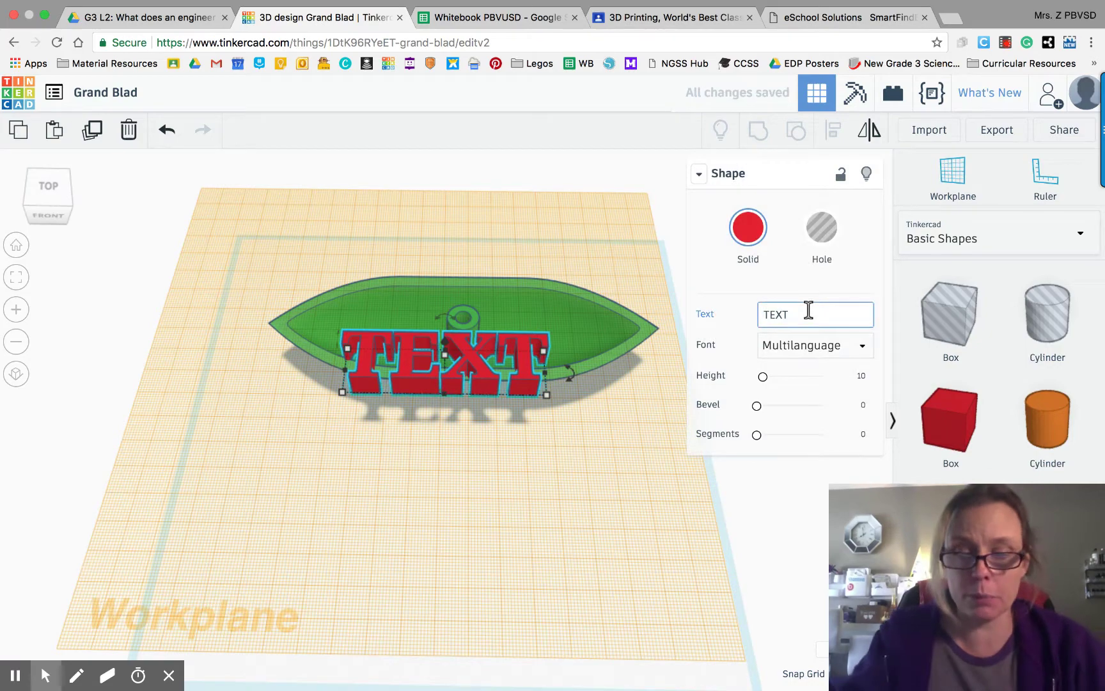
key("BackSpace")
key("BackSpace")
key("BackSpace")
key("BackSpace")
type("Mrs")
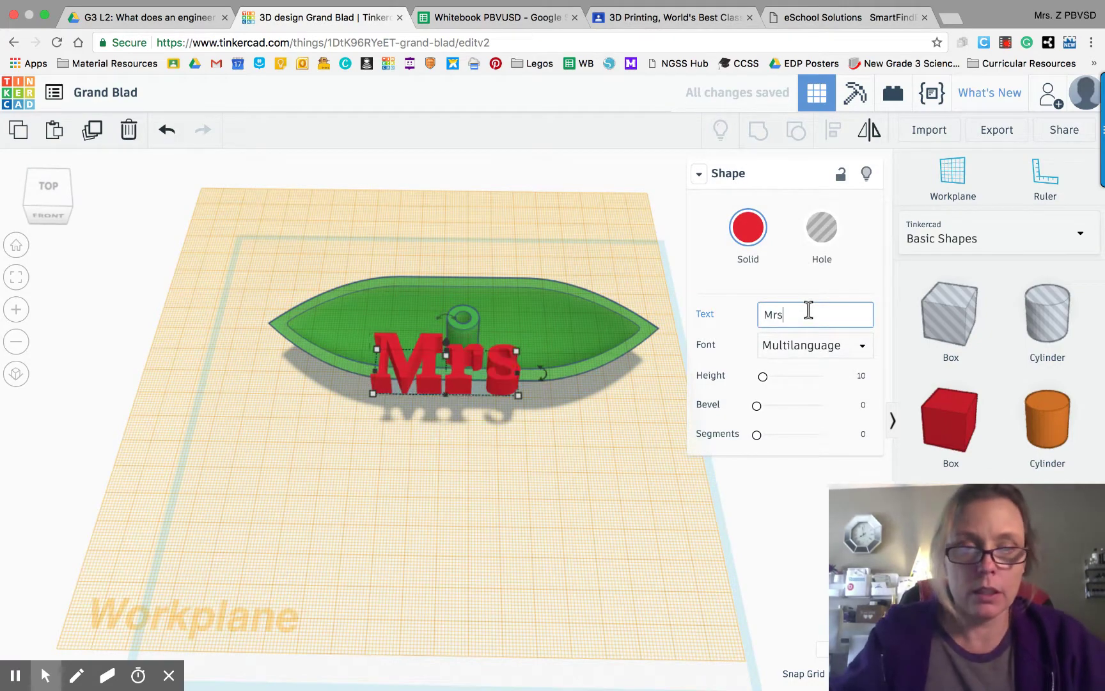
type(". Z")
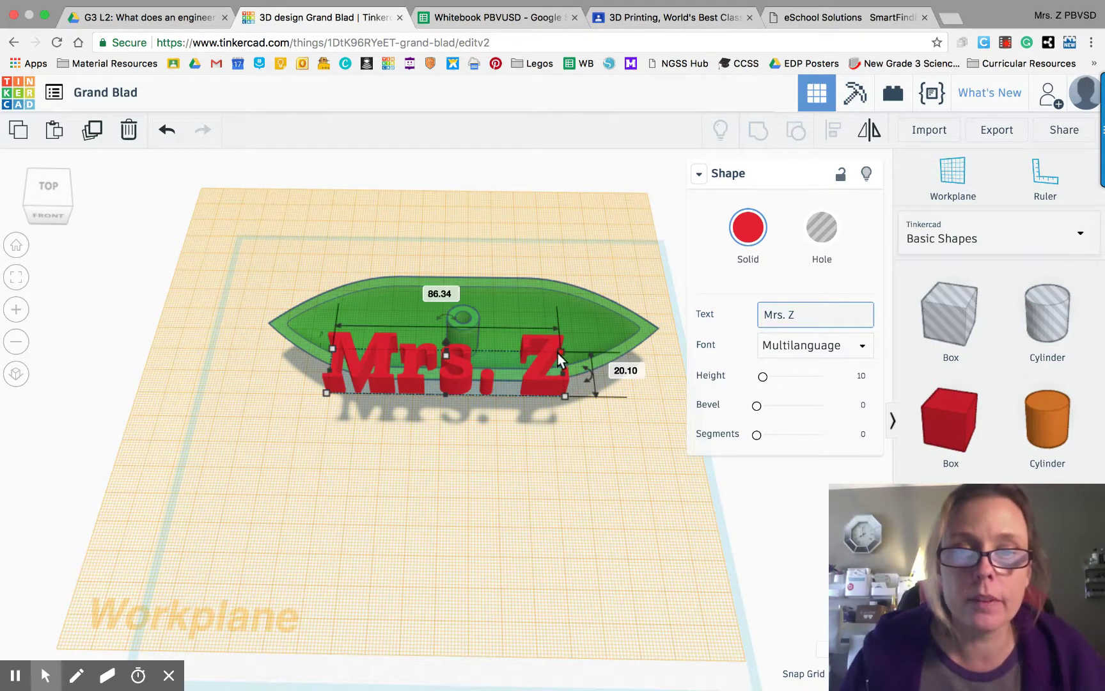
Step: Replace the text shape's wording with the boat name "The Suzy Lee"
key("BackSpace")
key("BackSpace")
key("BackSpace")
key("BackSpace")
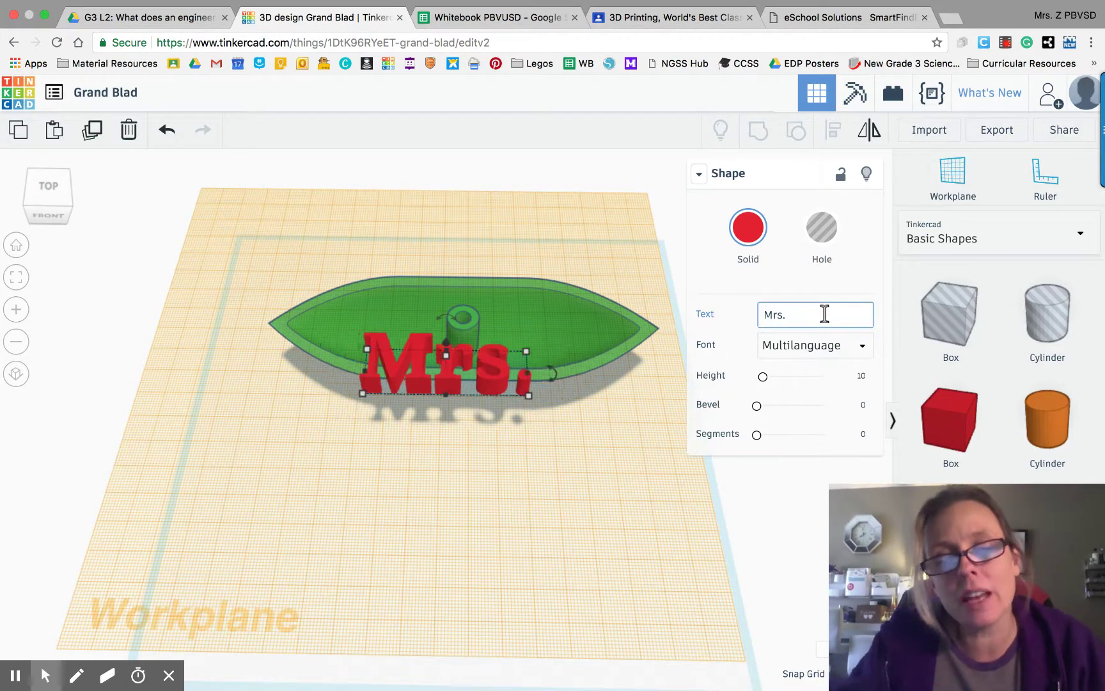
key("BackSpace")
key("BackSpace")
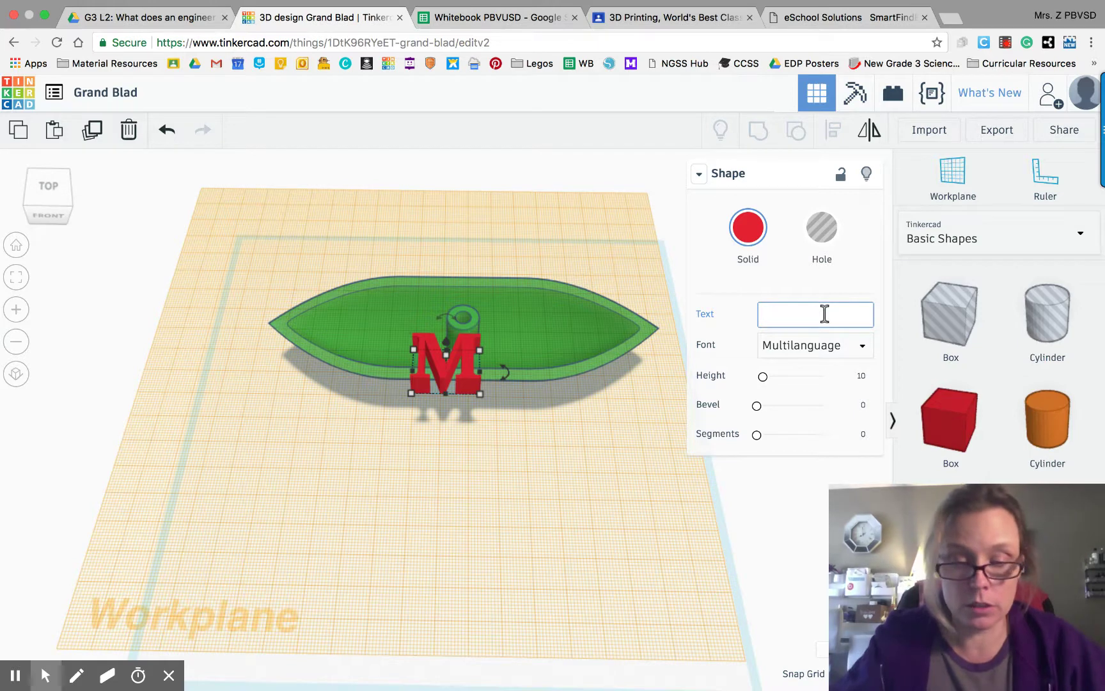
type("The")
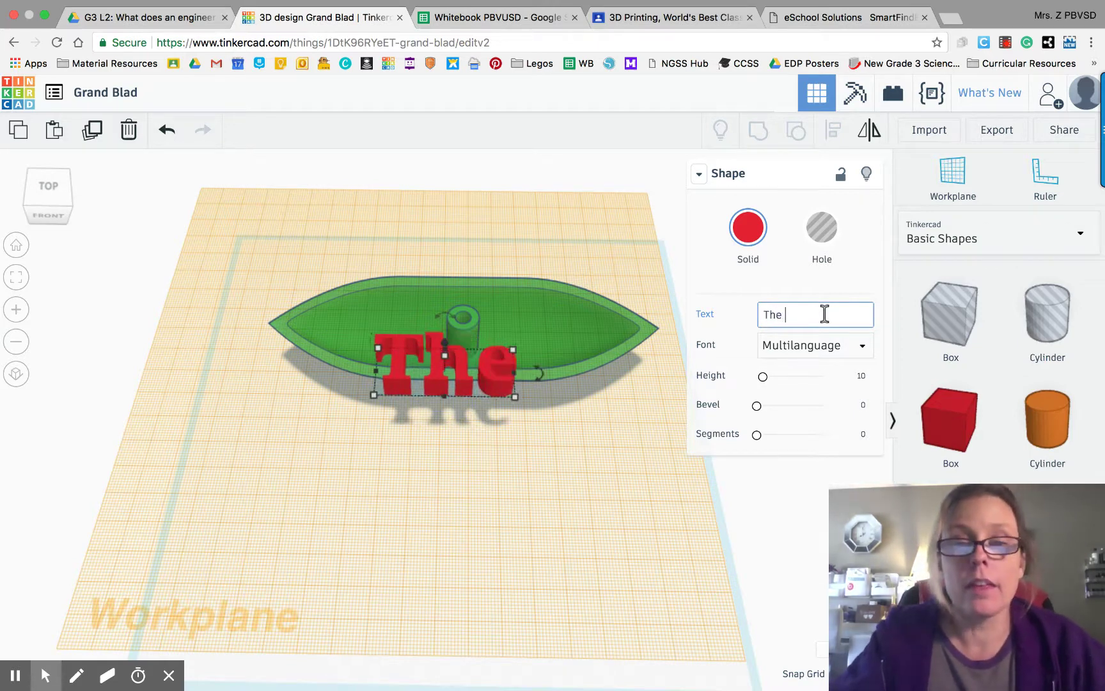
type(" Suzy Lee")
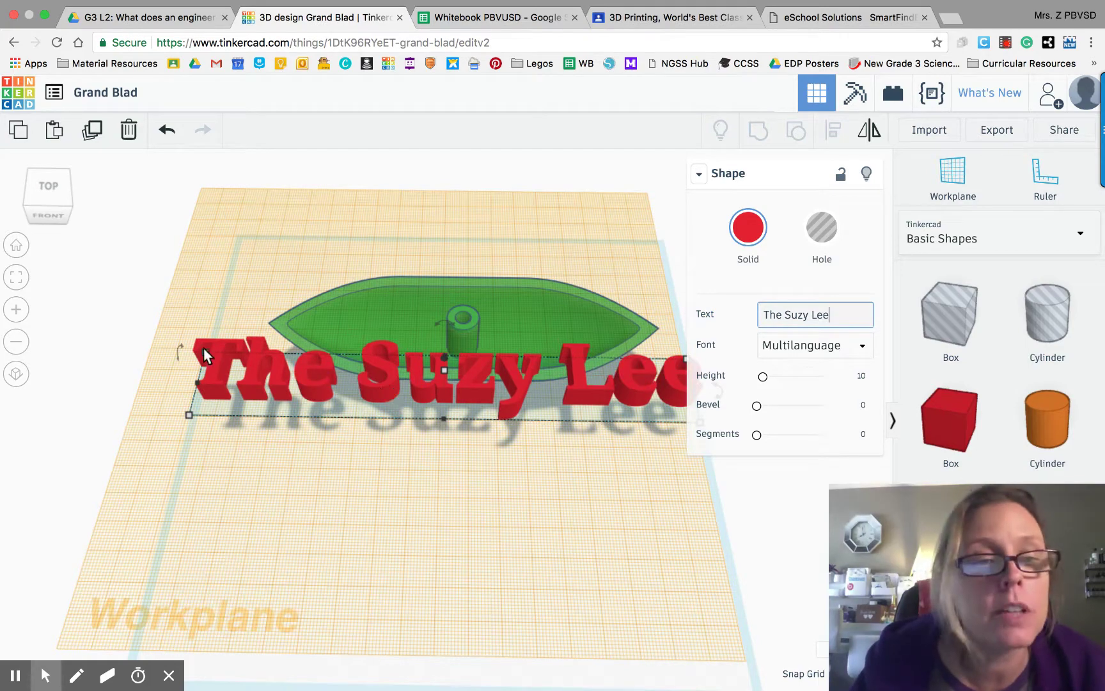
Step: Shrink the red text to about 81 by 6 mm and fit it along the hull's front rim
left_click_drag(204, 347, 462, 397)
left_click_drag(529, 398, 410, 365)
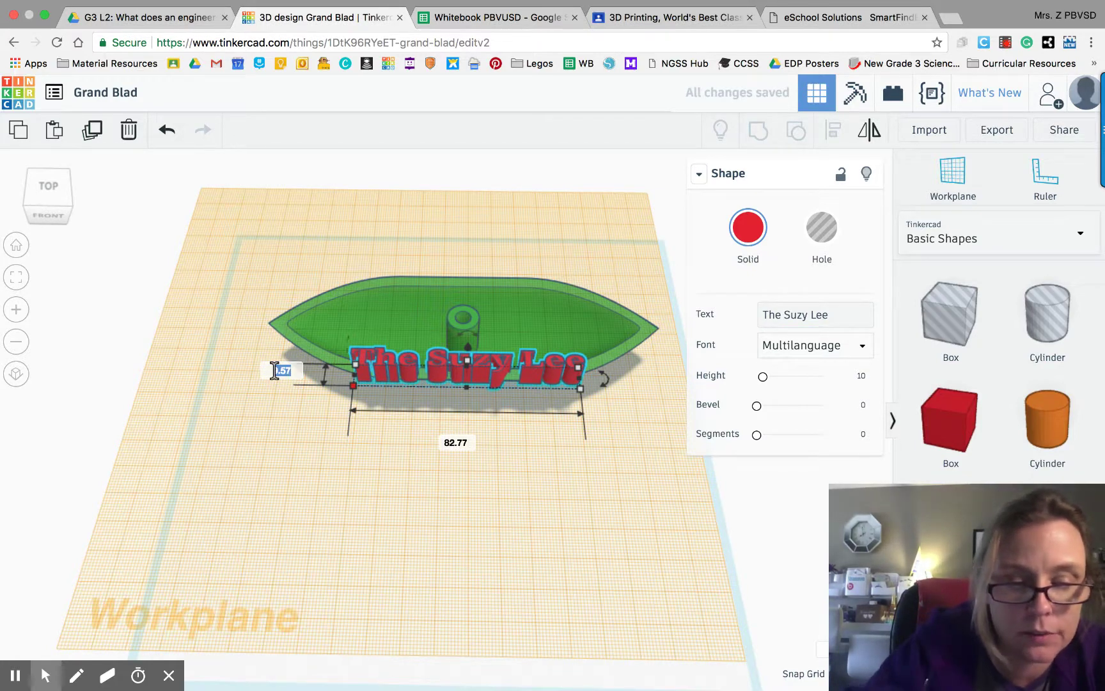
left_click_drag(352, 386, 360, 377)
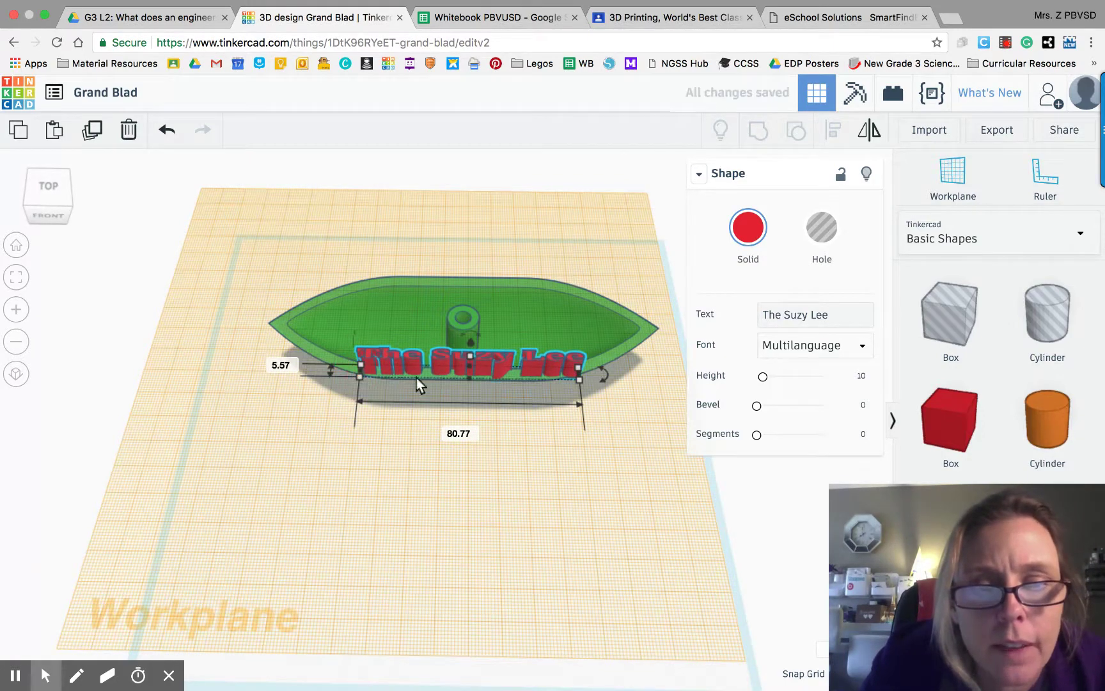
Step: Set the height of the red text above the rim to 3.00 mm
left_click(539, 362)
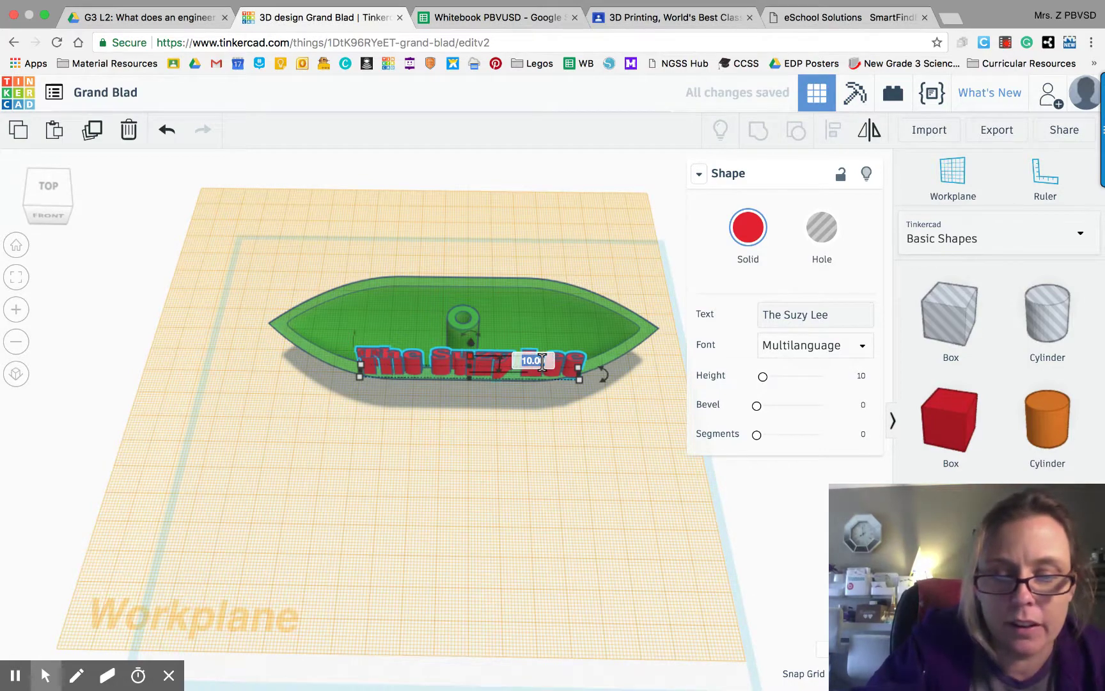
type("3")
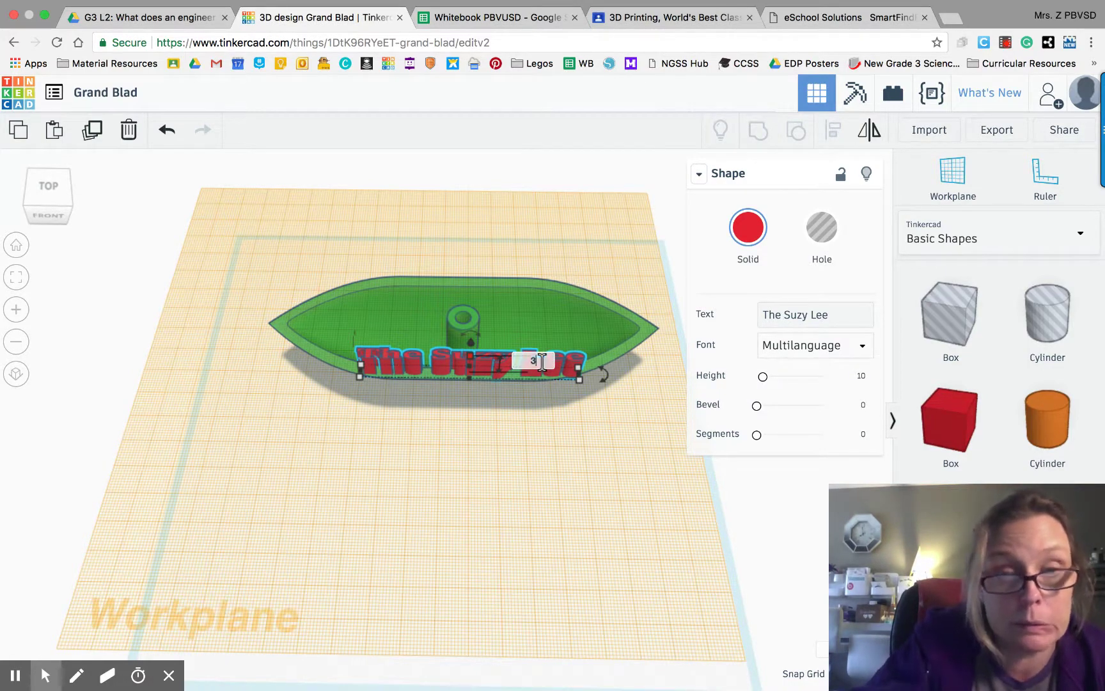
key("Return")
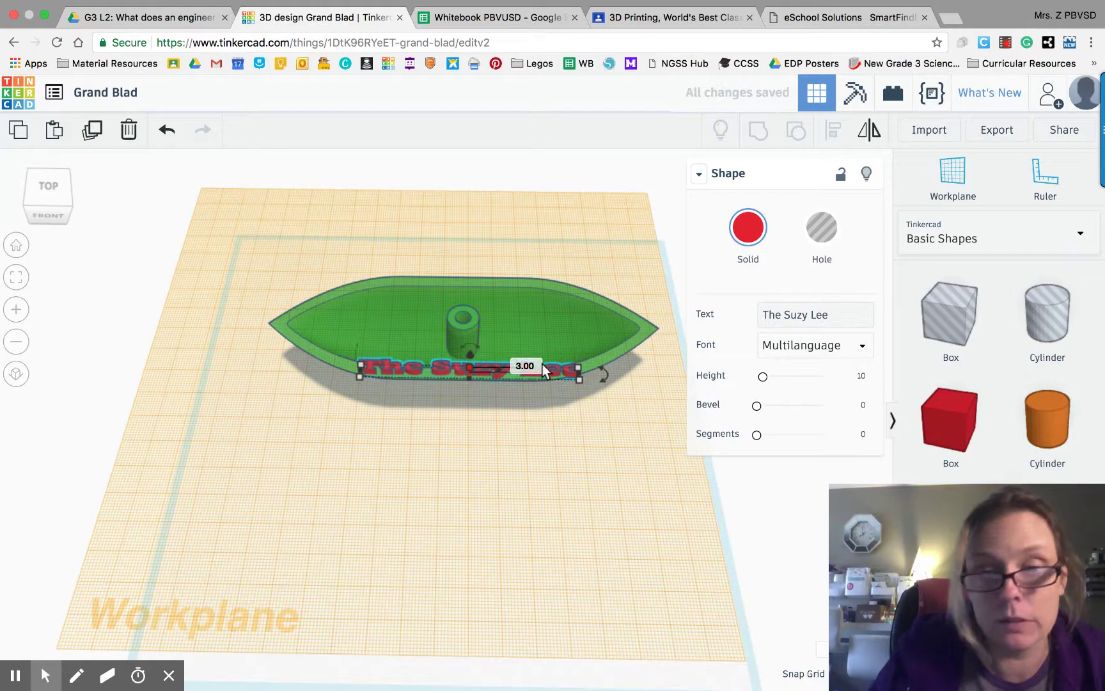
Step: Nudge the red text toward the rim's outer edge and shrink it to 68 by 4 mm
left_click(522, 474)
right_click_drag(522, 474, 470, 422)
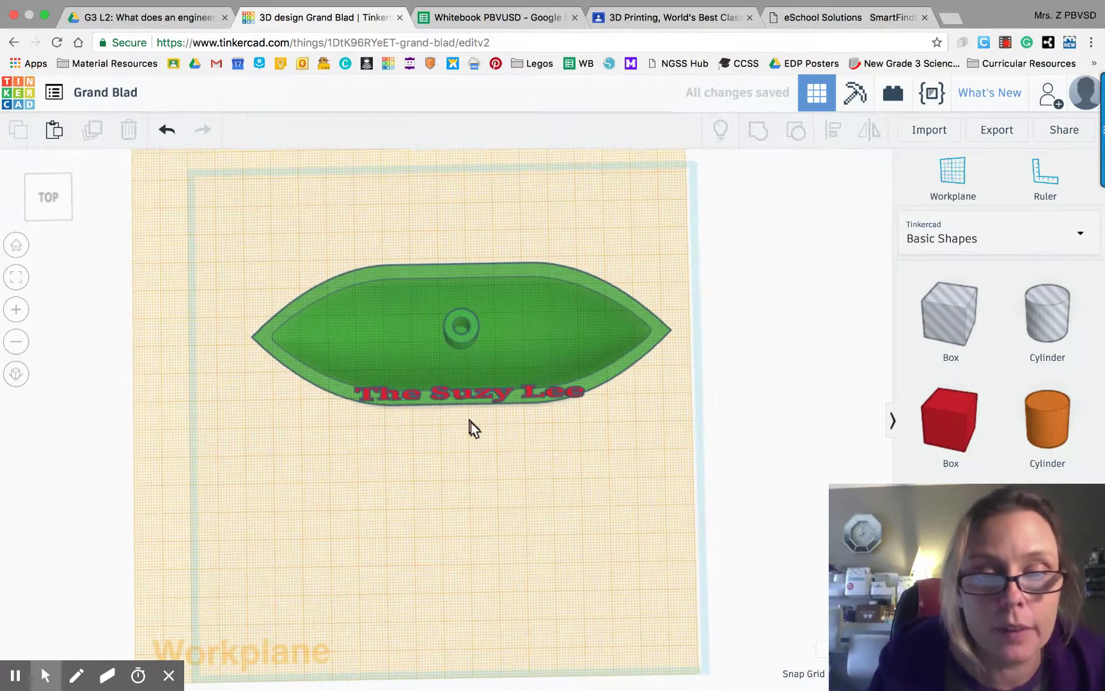
left_click(467, 392)
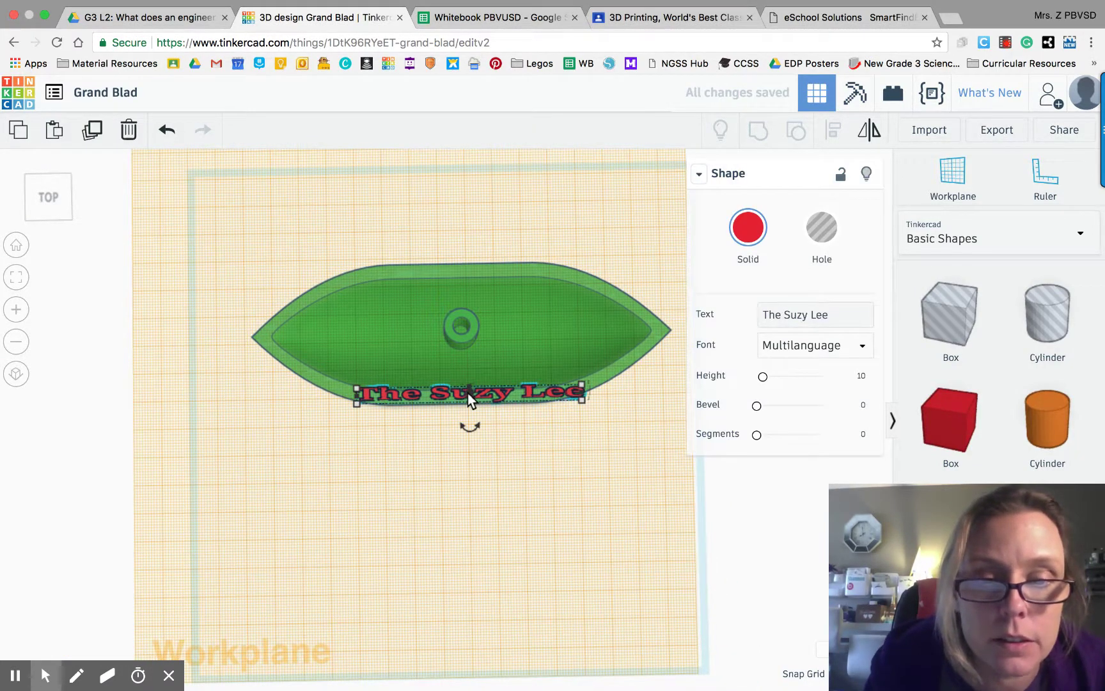
key("Left")
key("Left")
key("Down")
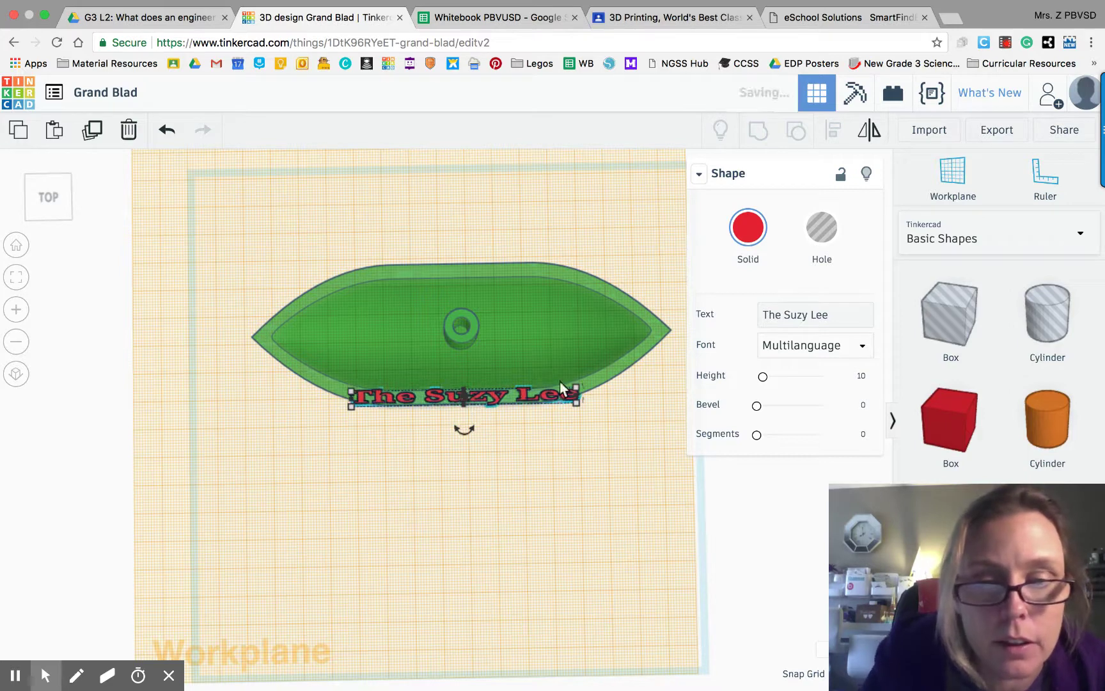
left_click_drag(577, 388, 541, 391)
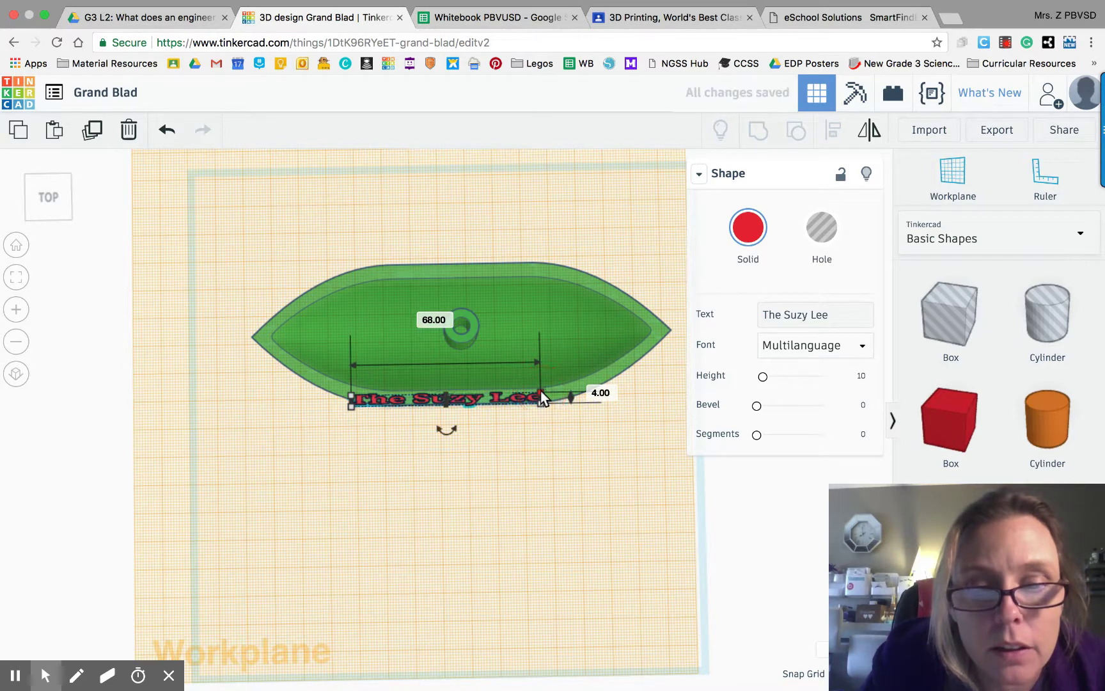
Step: Shift the red text along the front rim until it is centred in front of the tube
key("Right")
key("Right")
key("Right")
key("Right")
key("Right")
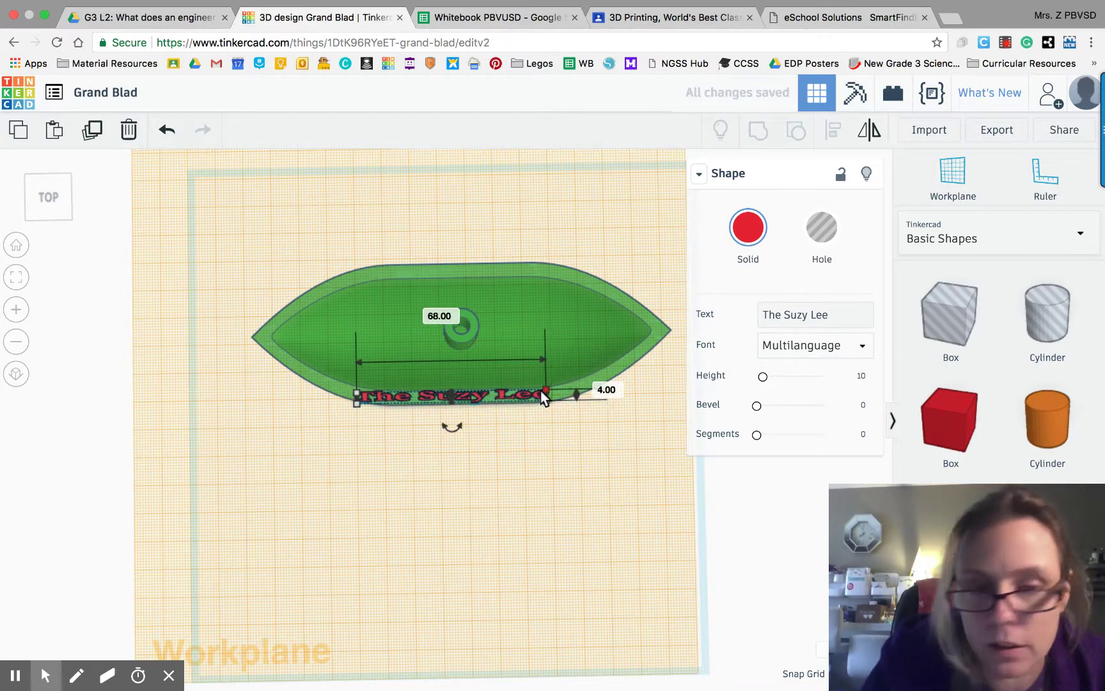
key("Right")
key("Right")
key("Down")
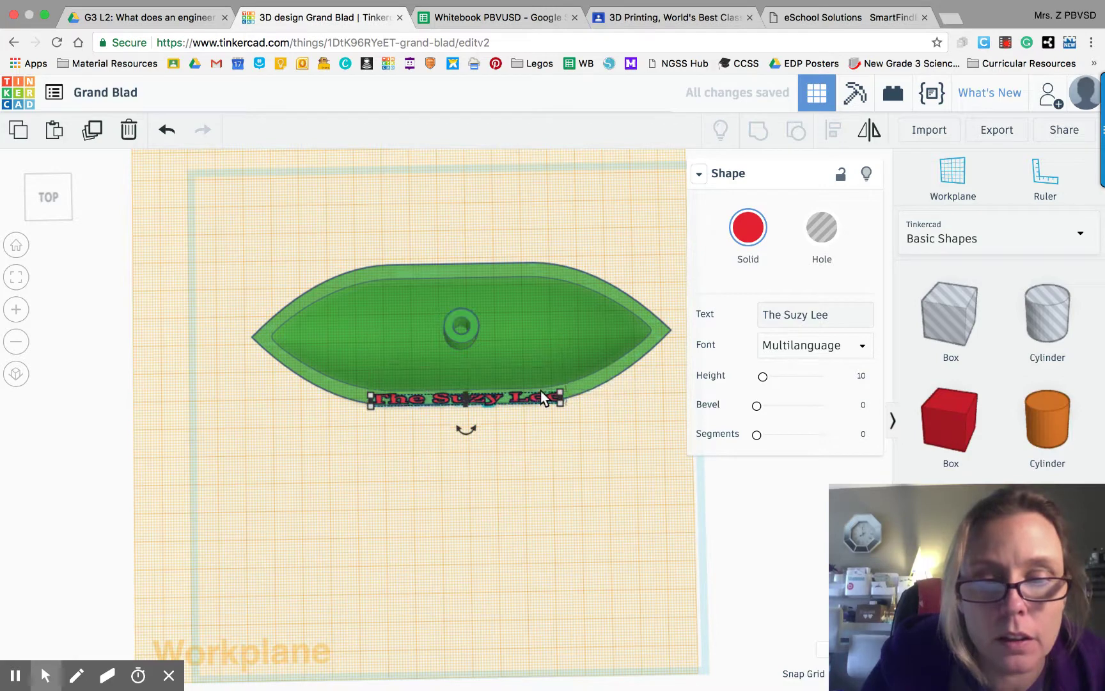
key("Up")
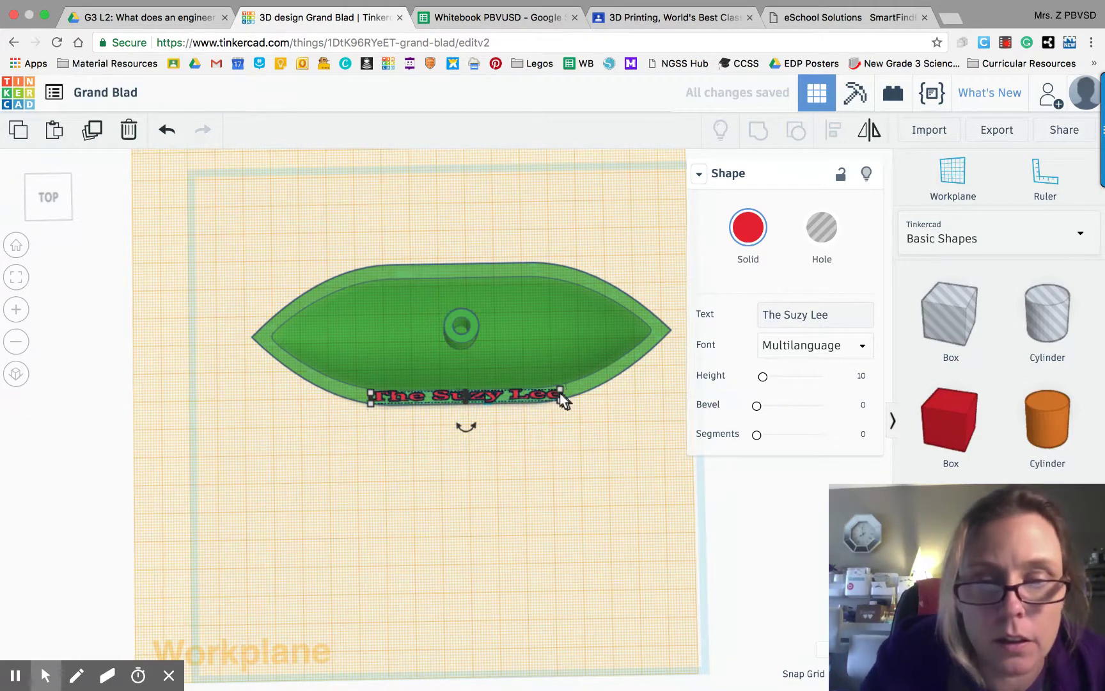
Step: Resize the red text to a width of 3 mm and a length of 50 mm
mouse_move(560, 397)
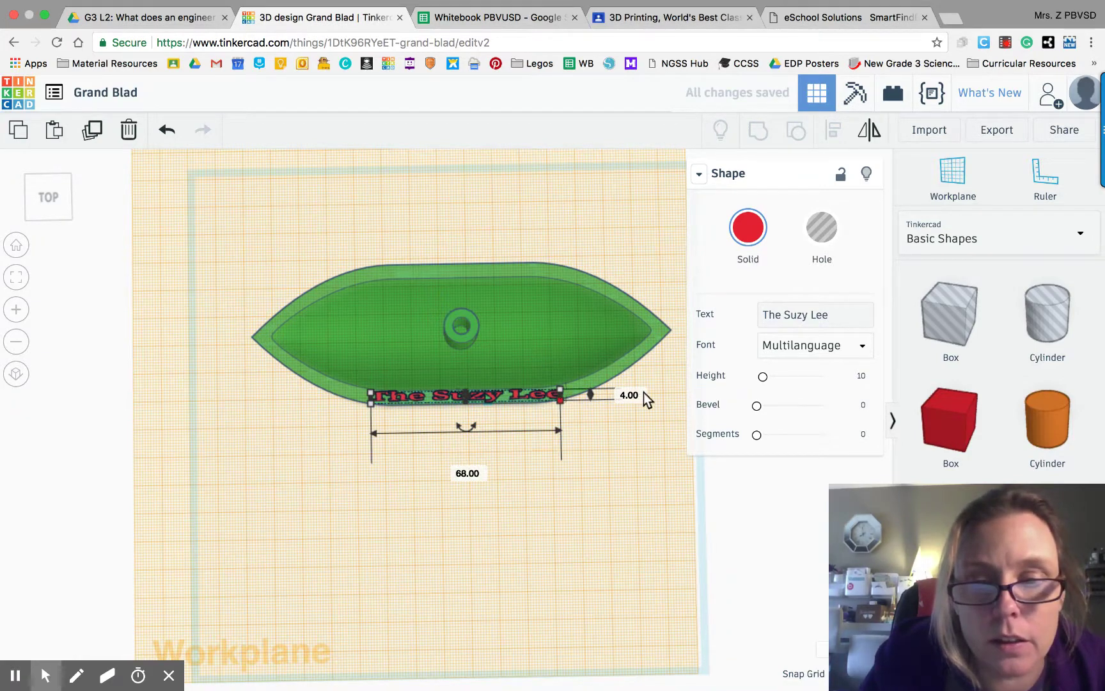
left_click(622, 396)
type("3")
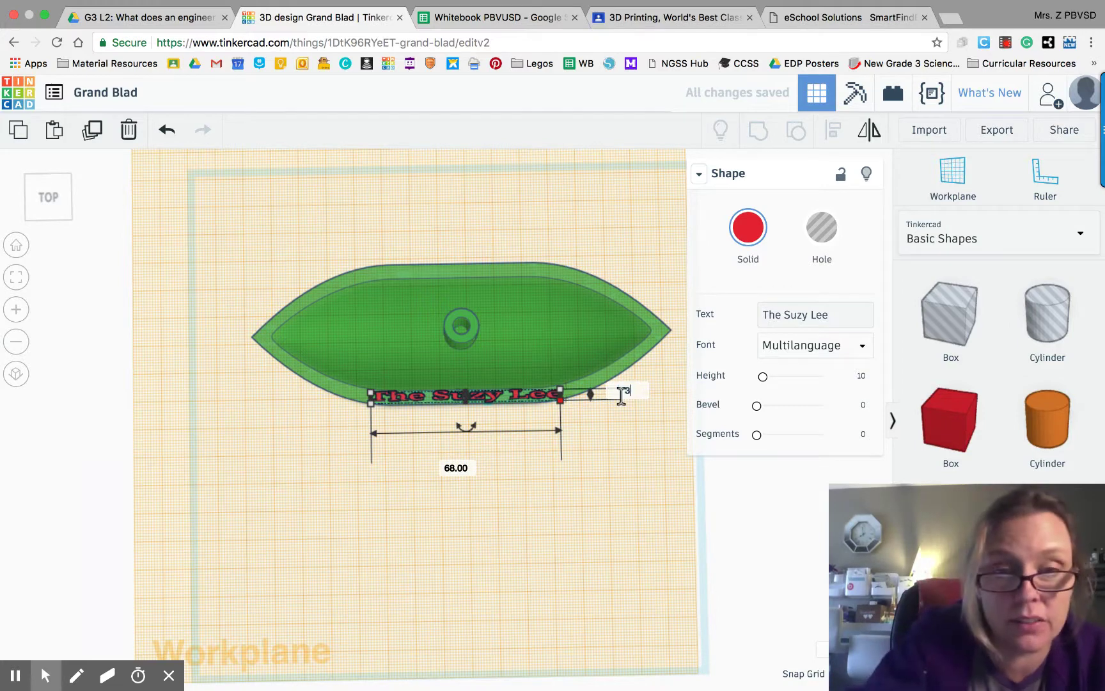
key("Return")
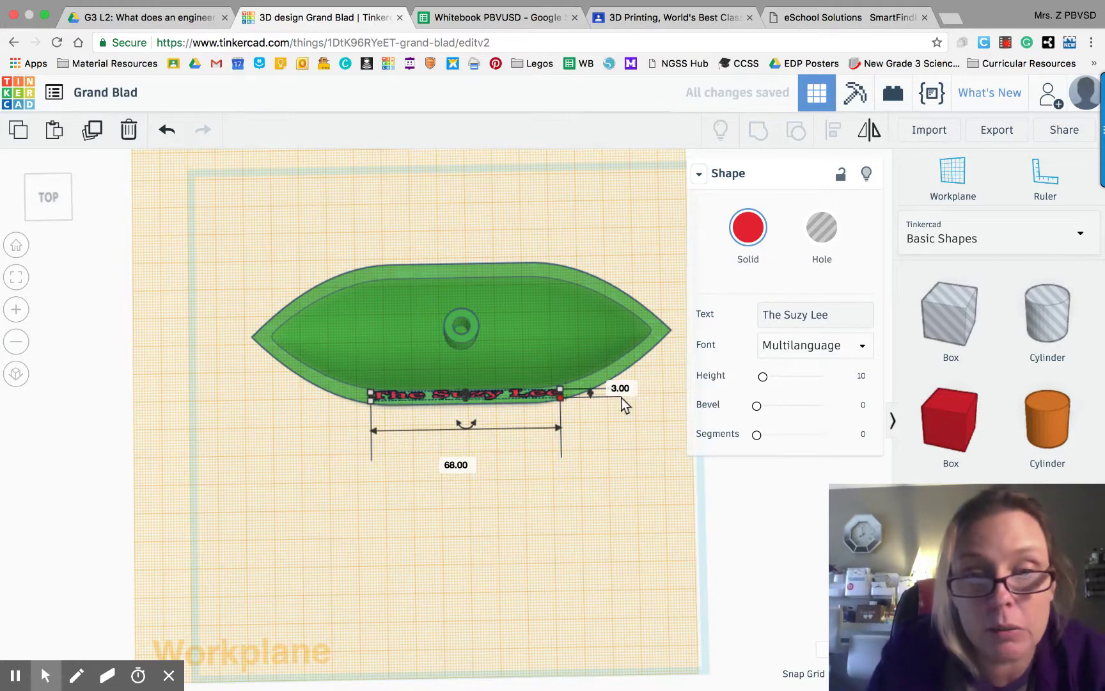
left_click(454, 467)
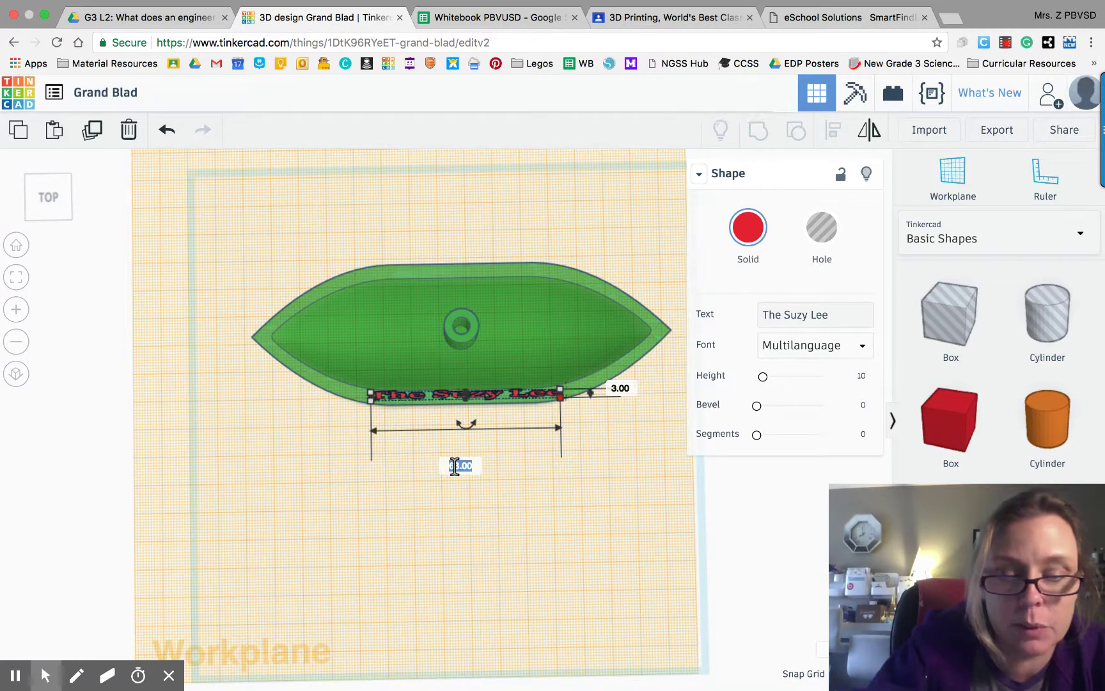
type("50")
key("Return")
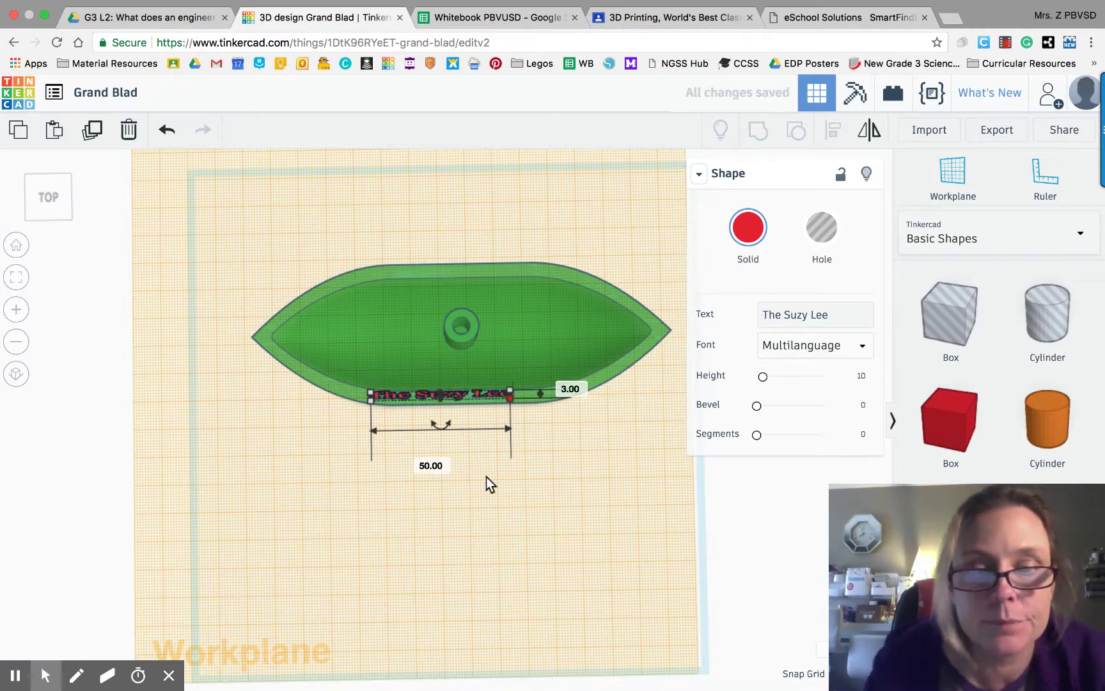
Step: Recentre the shortened text along the front rim by nudging it toward the hull's right-hand tip
left_click(485, 476)
right_click_drag(485, 476, 493, 513)
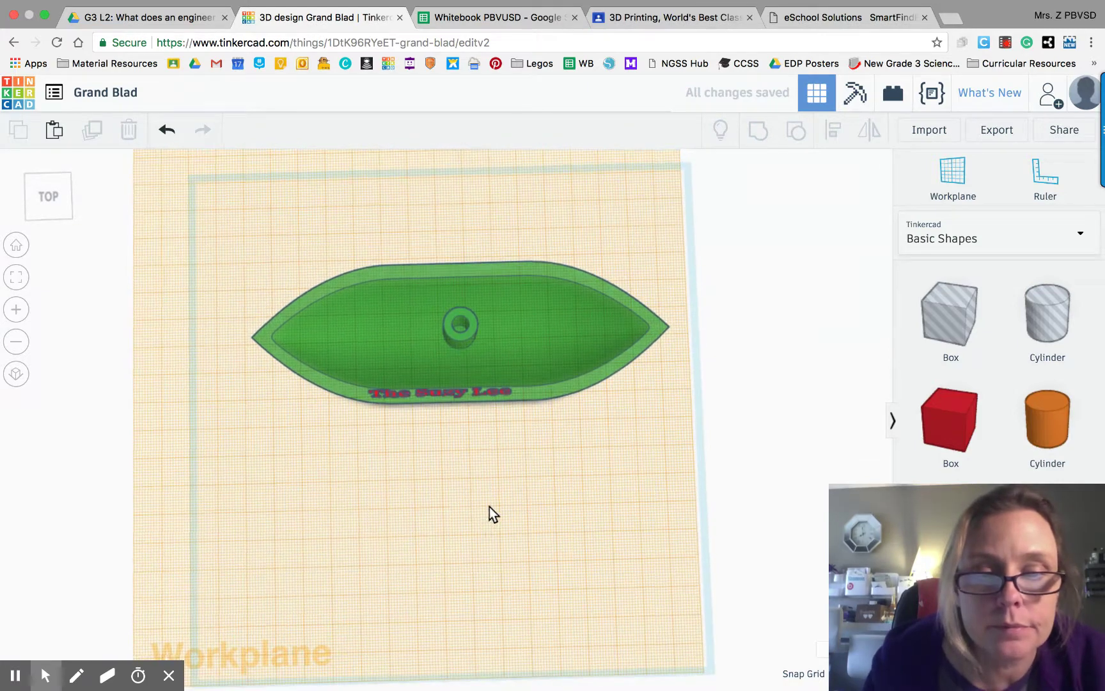
left_click(475, 391)
key("Right")
key("Right")
key("Right")
key("Right")
key("Right")
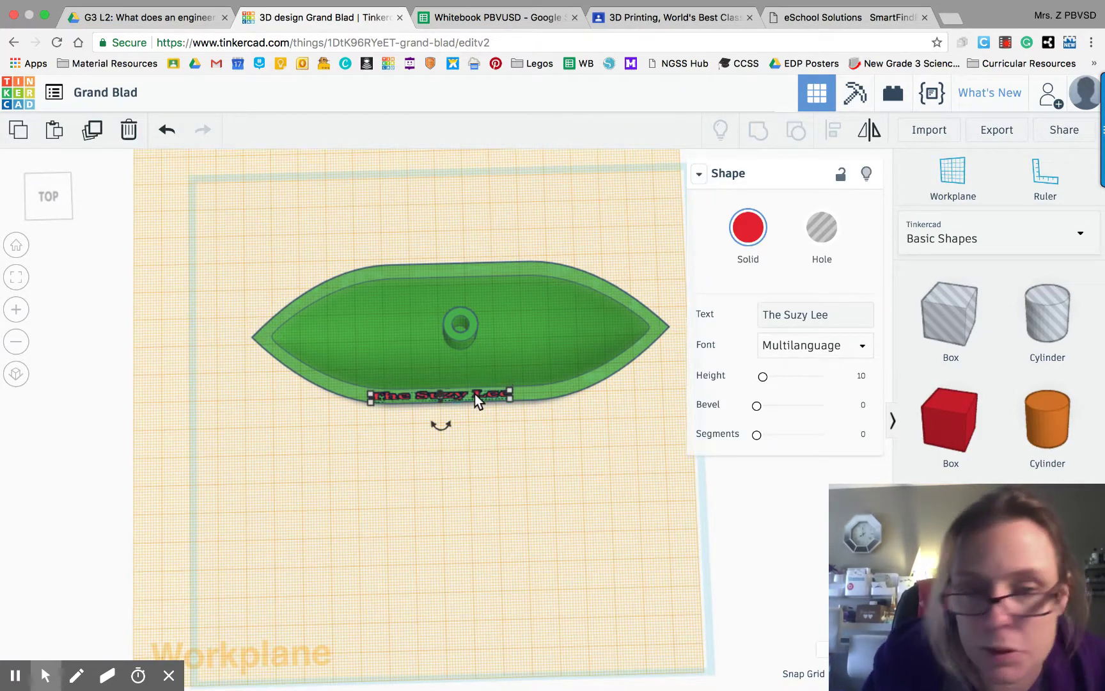
key("Right")
key("Right")
key("Right")
key("Right")
key("Right")
key("Right")
key("Right")
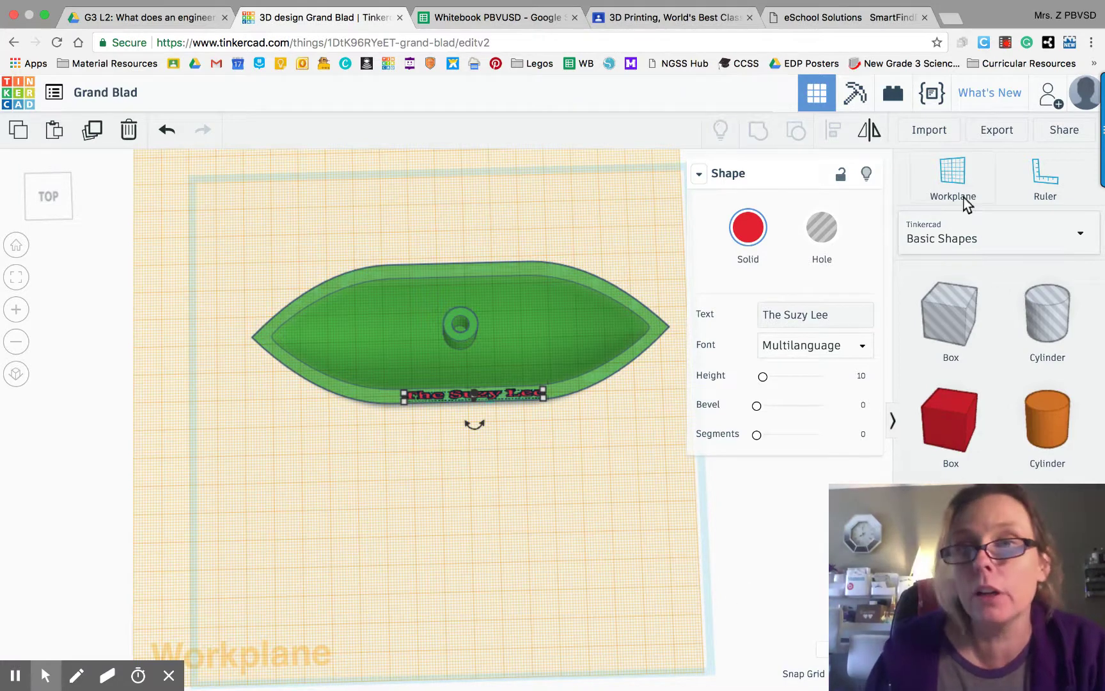
Step: Return the workplane to the base grid and lower the red text slightly onto the hull's rim
left_click(962, 175)
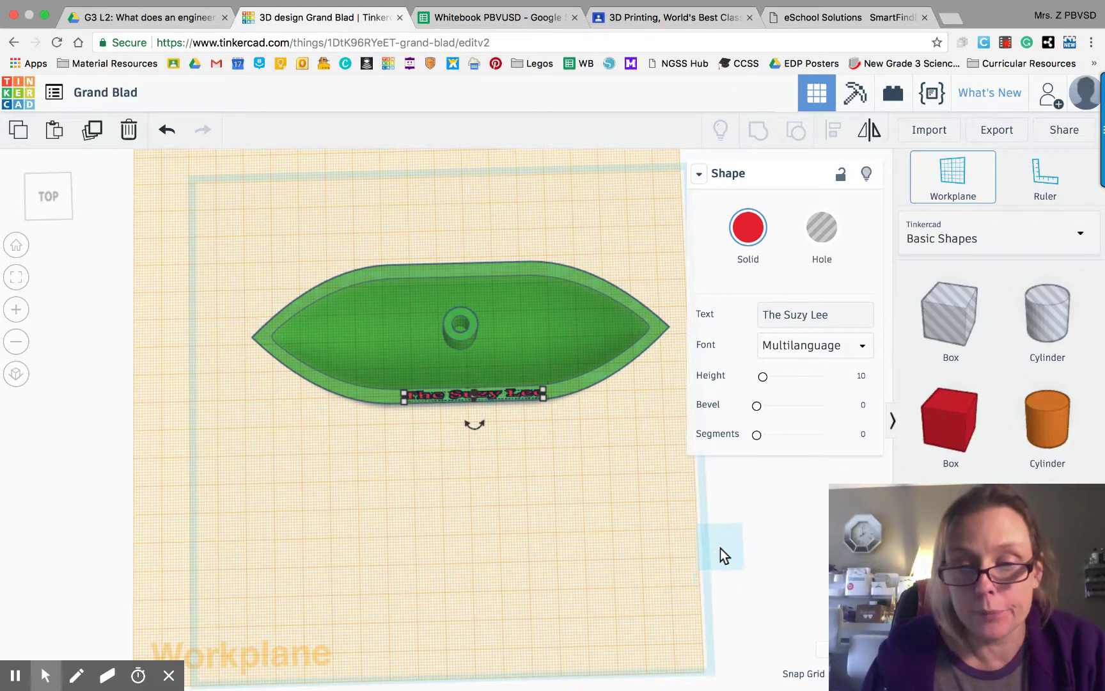
left_click(720, 548)
left_click(405, 555)
right_click_drag(406, 556, 601, 485)
left_click(425, 380)
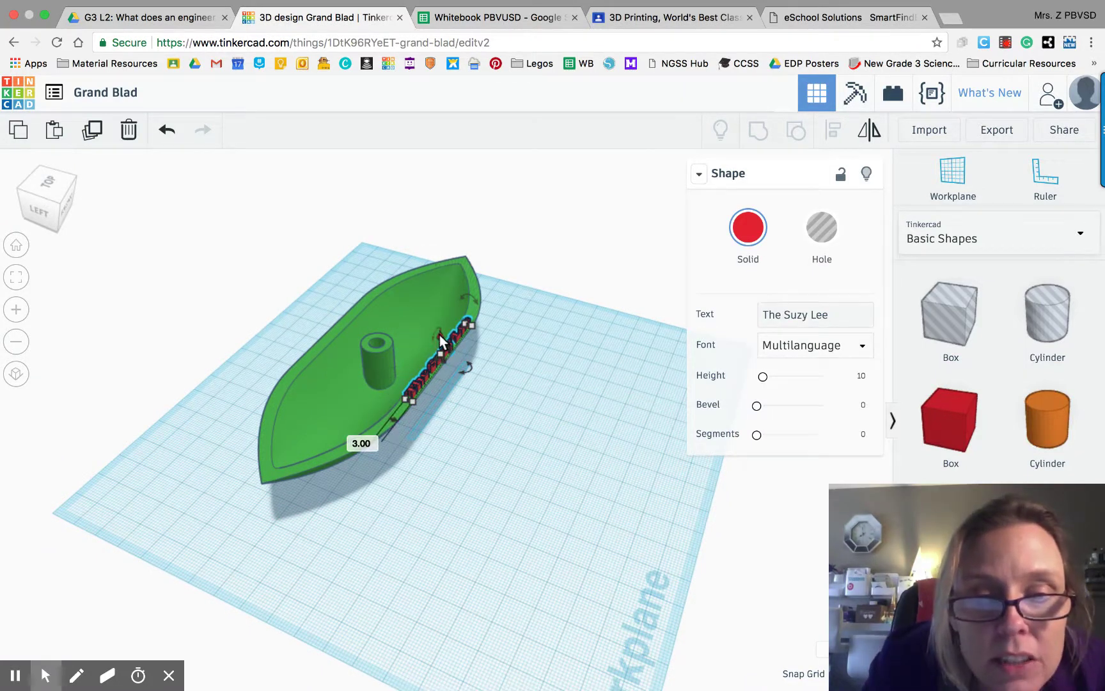
left_click_drag(439, 334, 439, 338)
left_click(473, 417)
right_click_drag(475, 417, 401, 532)
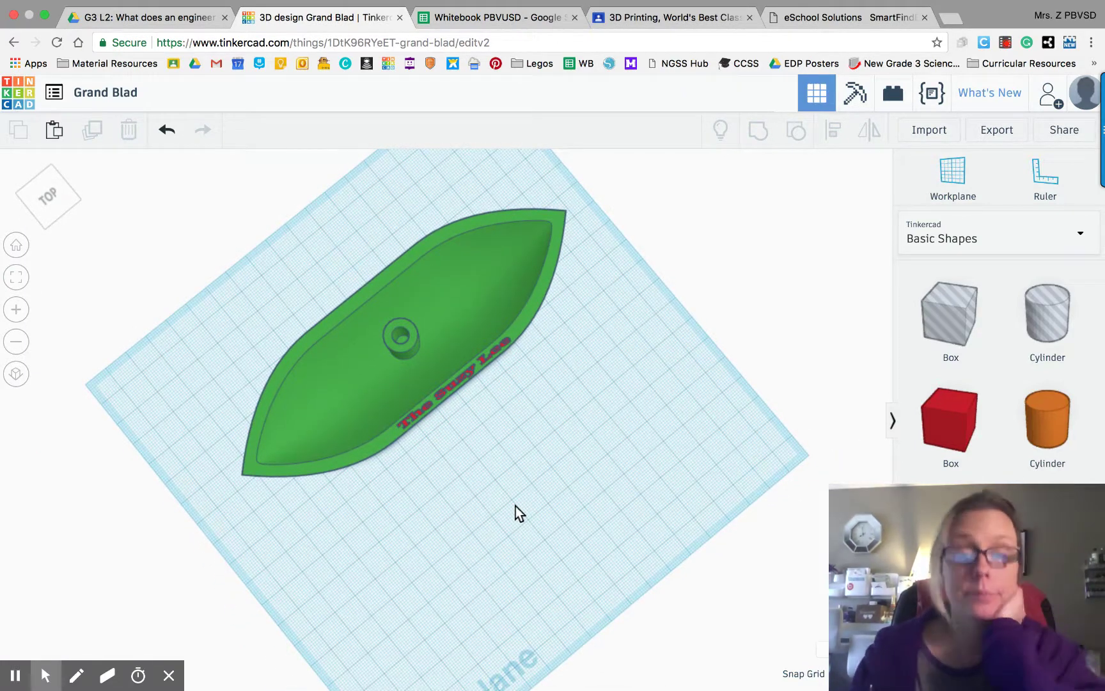
Step: Group the red text with the green hull into a single solid shape
mouse_move(602, 305)
left_mouse_down()
mouse_move(362, 515)
mouse_move(369, 511)
left_mouse_up()
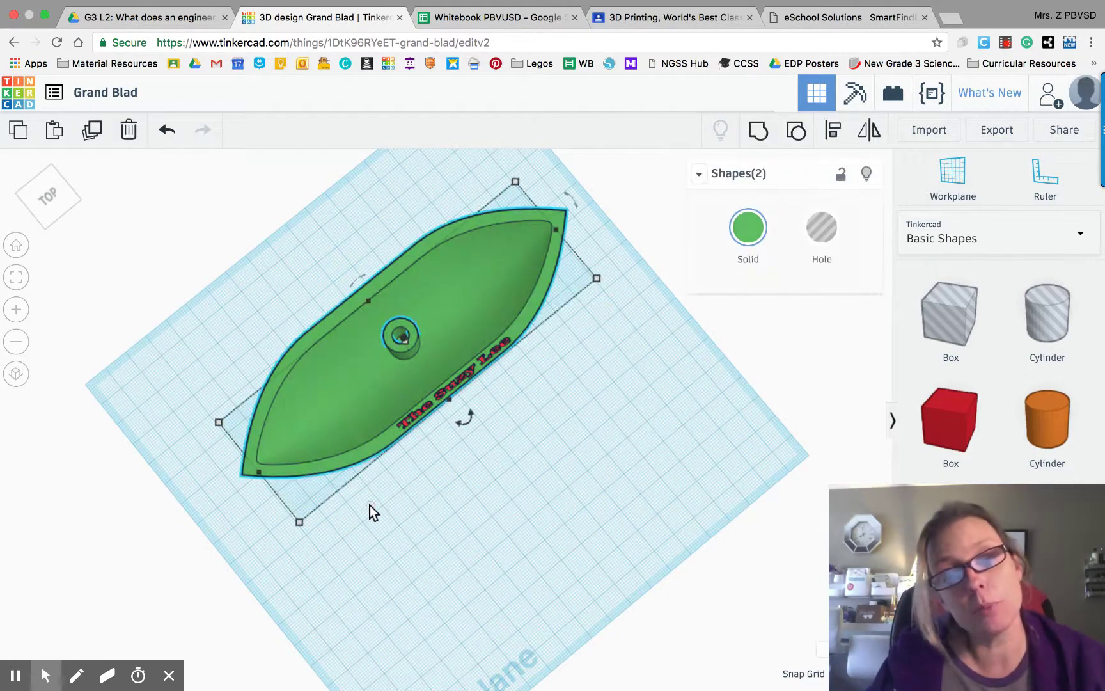
left_click(757, 131)
left_click(523, 481)
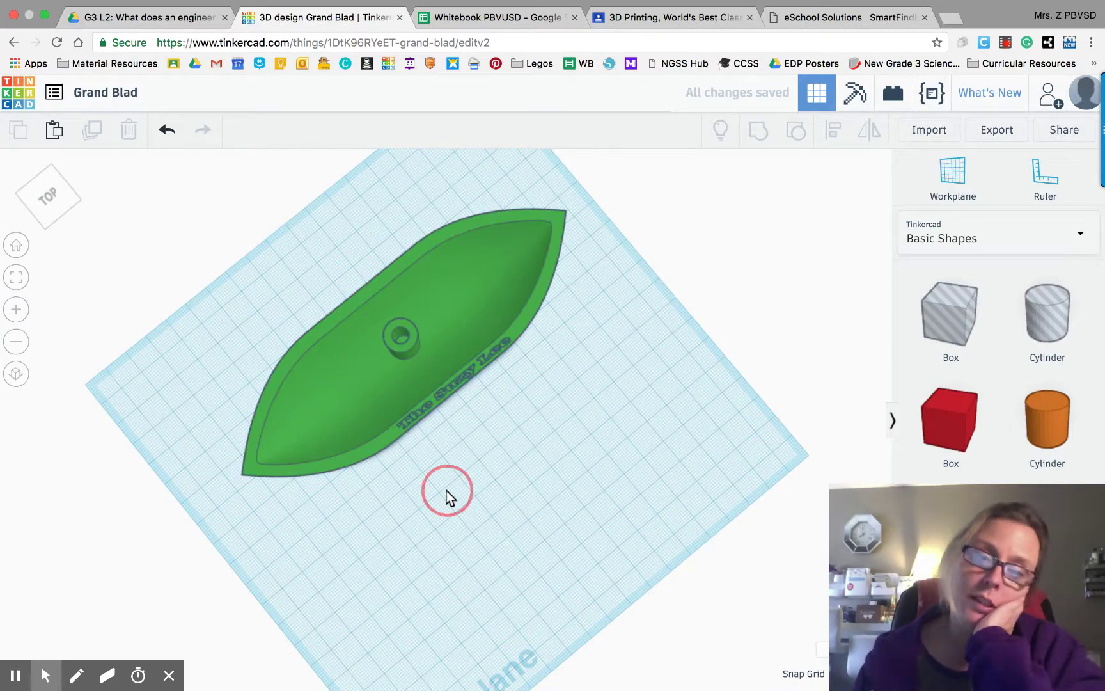
right_click_drag(446, 490, 310, 474)
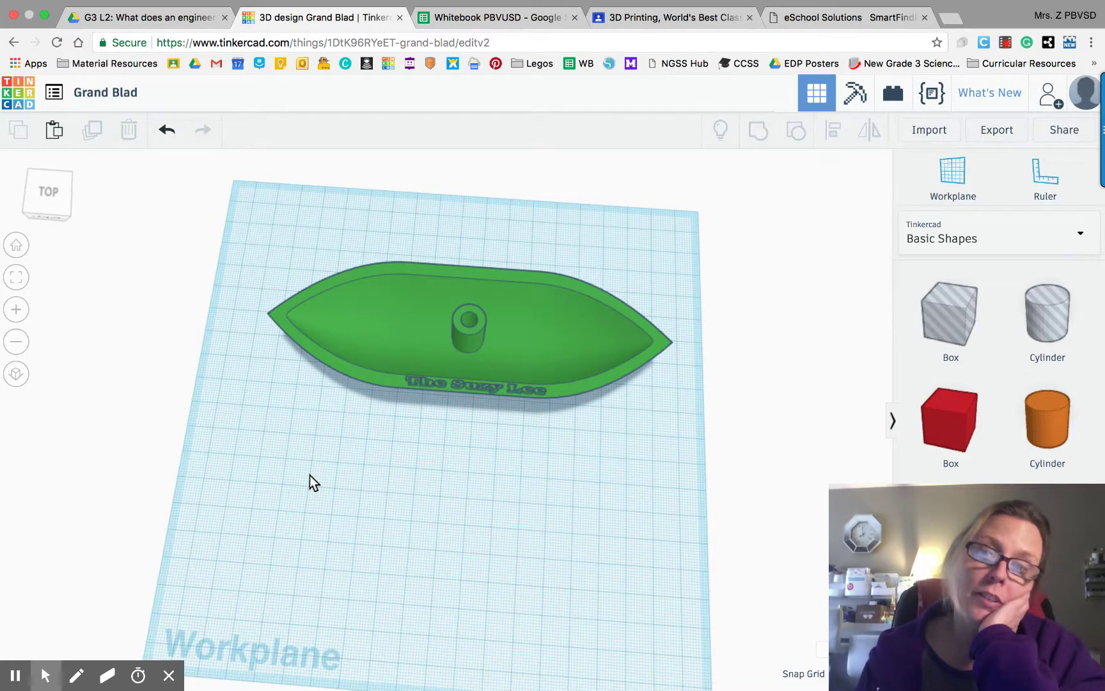